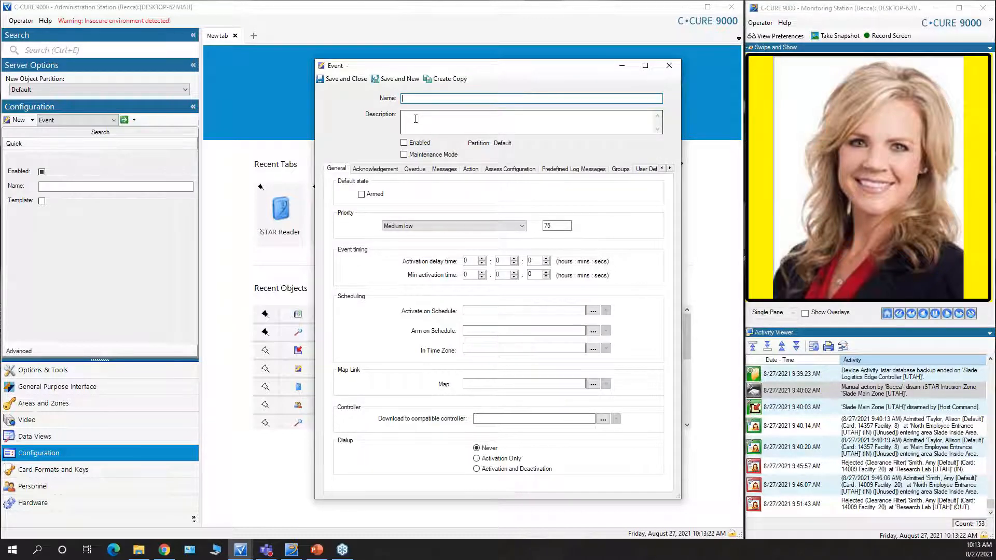
Name the new event "Raise Temporary Clearance Filter Event"
text(Raise Tem)
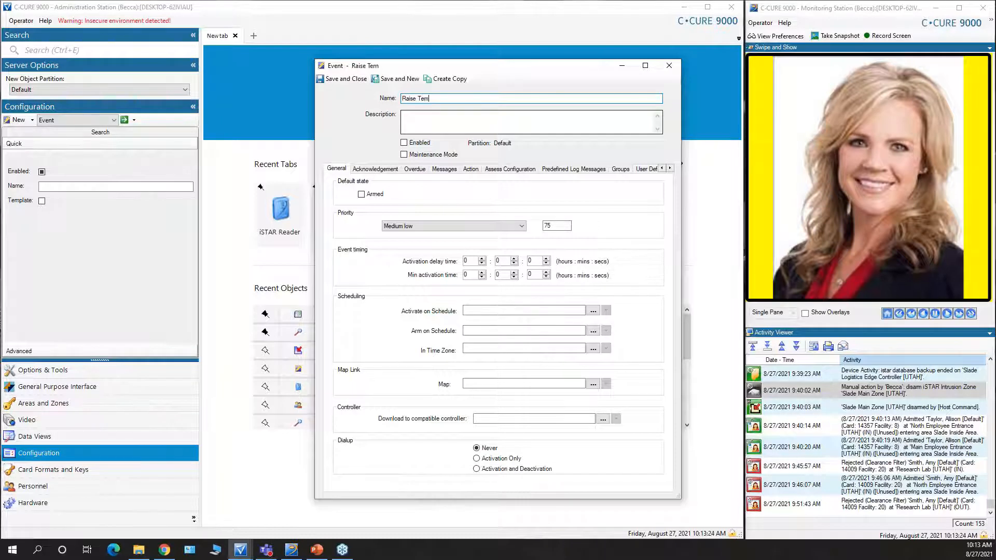
text(porary Clearan)
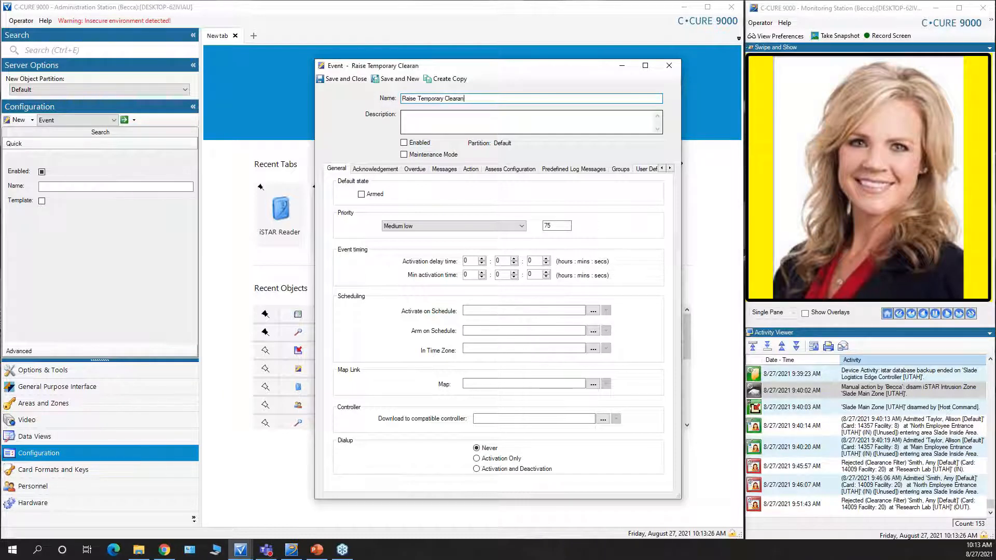
text(ce Filter Event)
Add an action to the event that sets the temporary clearance filter level
click(467, 170)
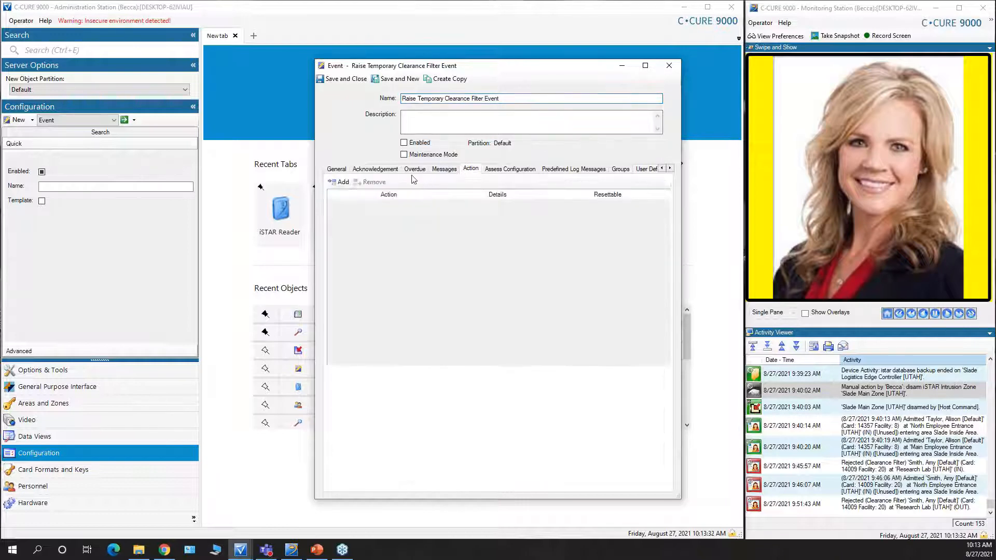
click(342, 182)
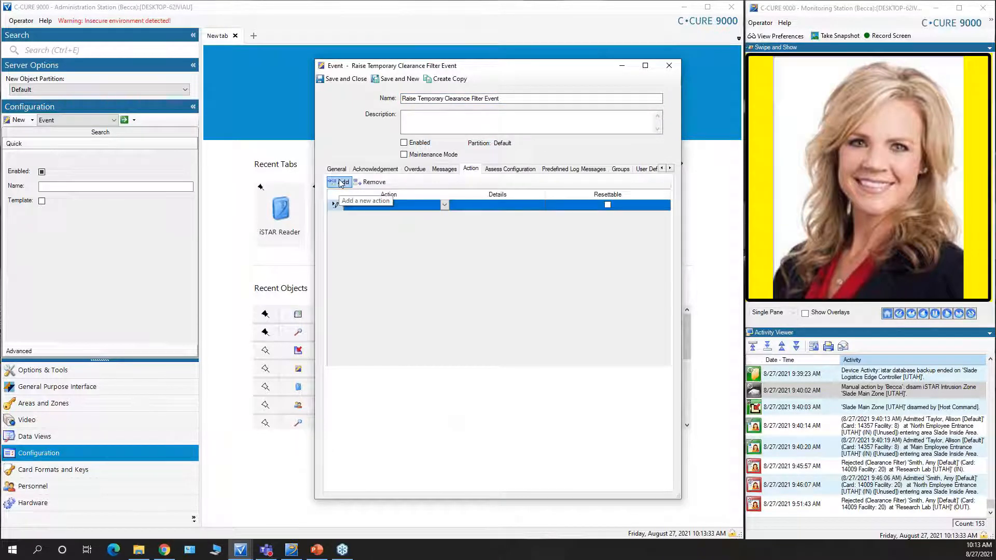
click(435, 207)
scroll(389, 247, down, 3)
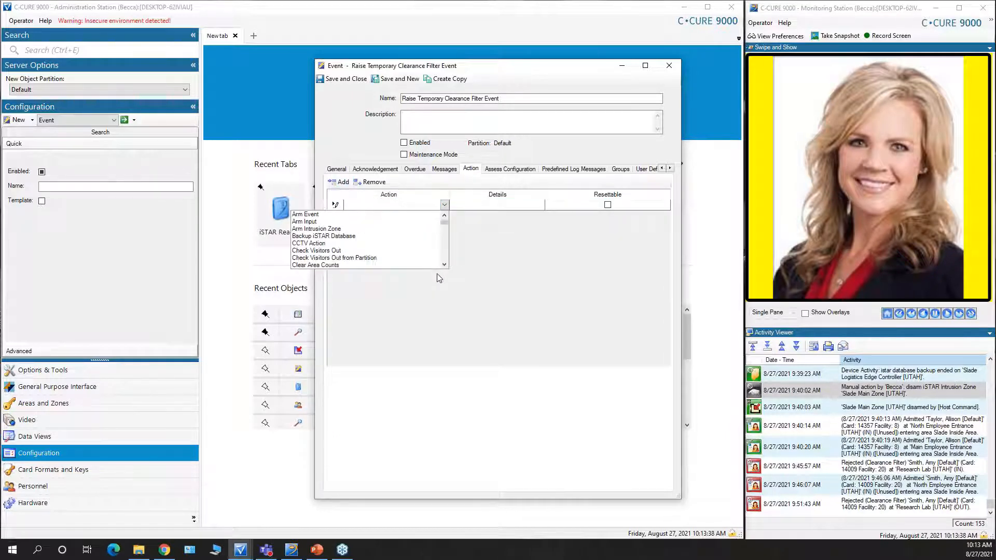
scroll(389, 247, down, 10)
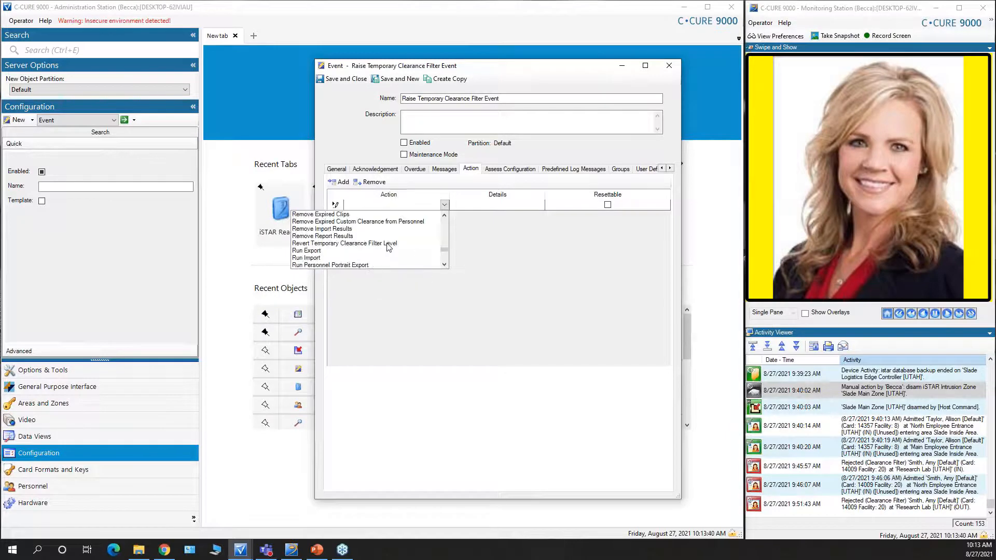
scroll(444, 262, down, 3)
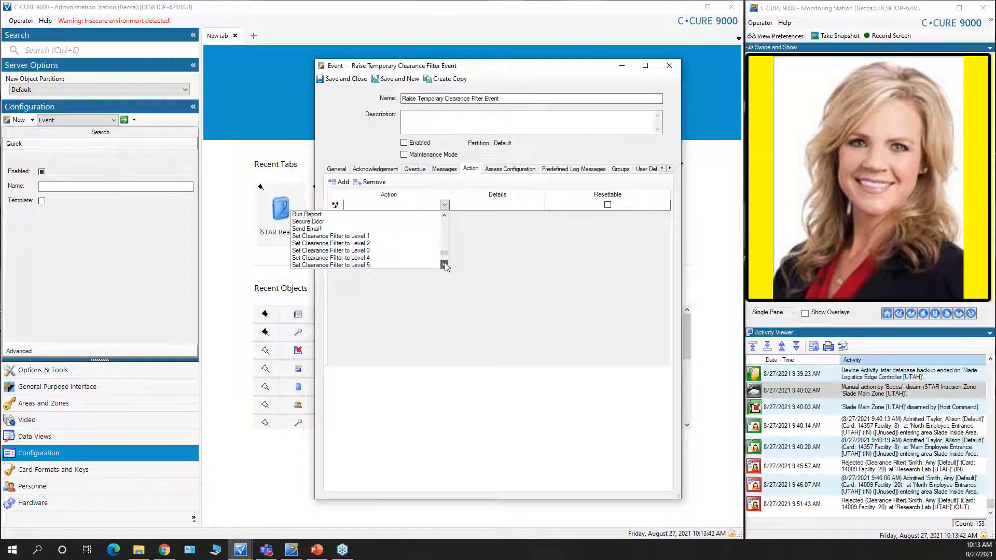
scroll(444, 263, down, 2)
click(397, 255)
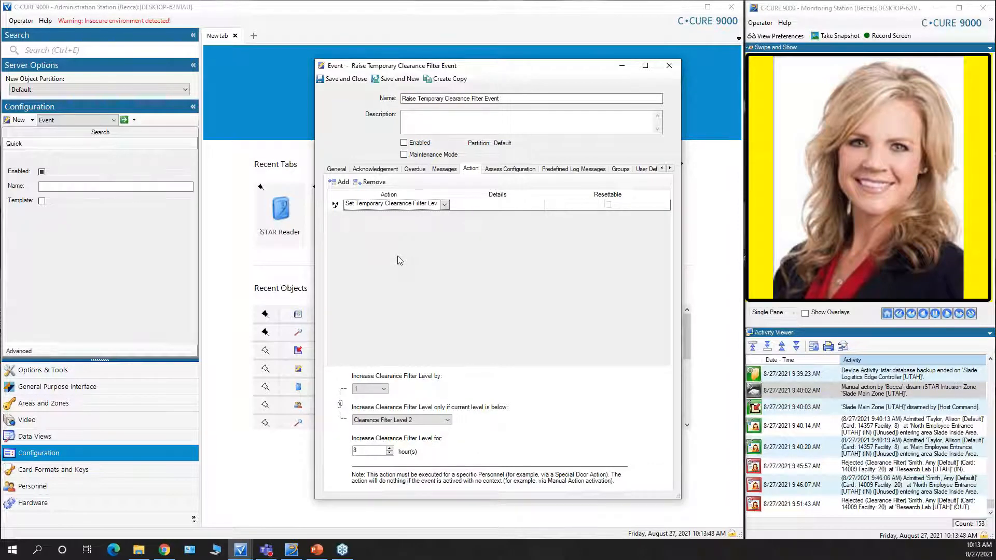
Try clearance filter level increases of 2, 3 and 4, and return the increase to 1
click(384, 389)
click(379, 404)
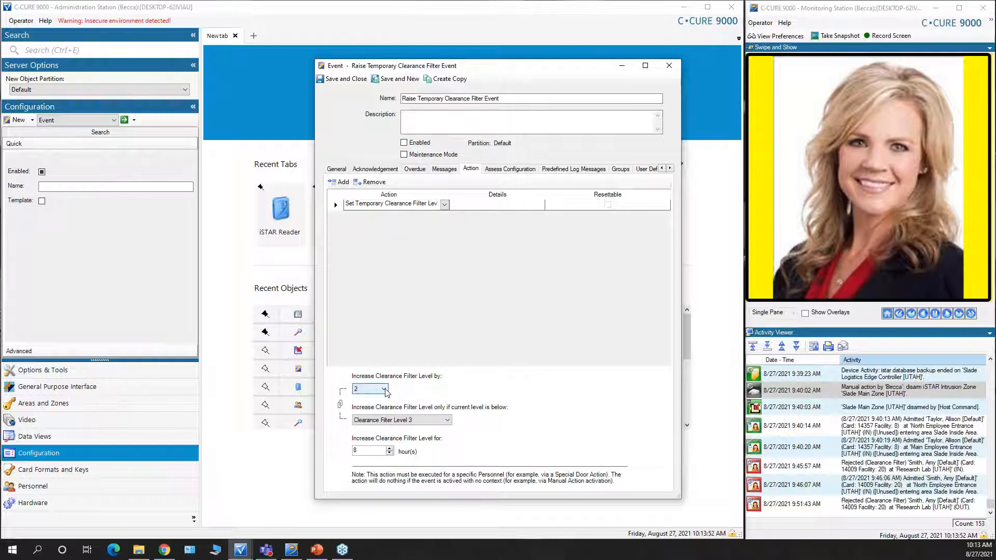
click(386, 389)
click(378, 412)
click(385, 389)
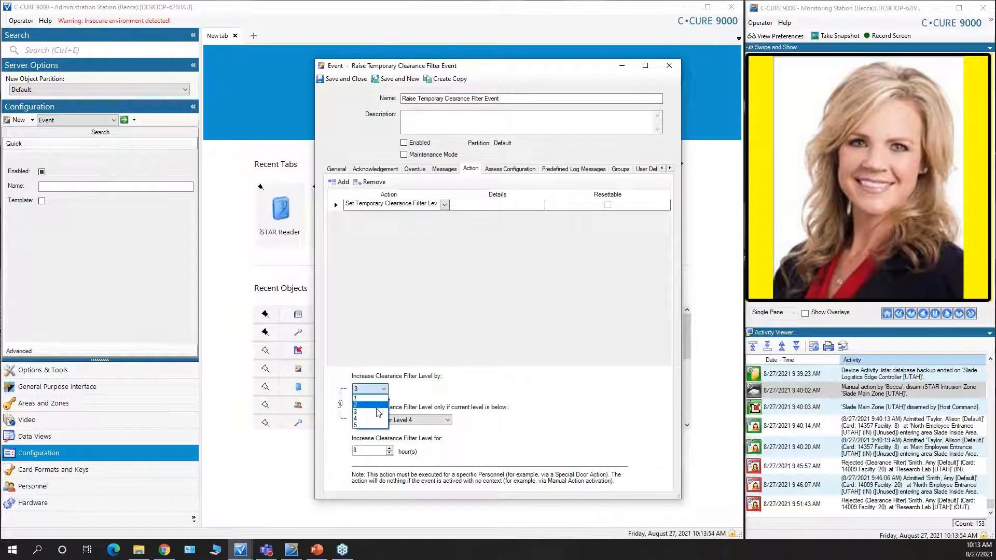
click(377, 419)
click(384, 389)
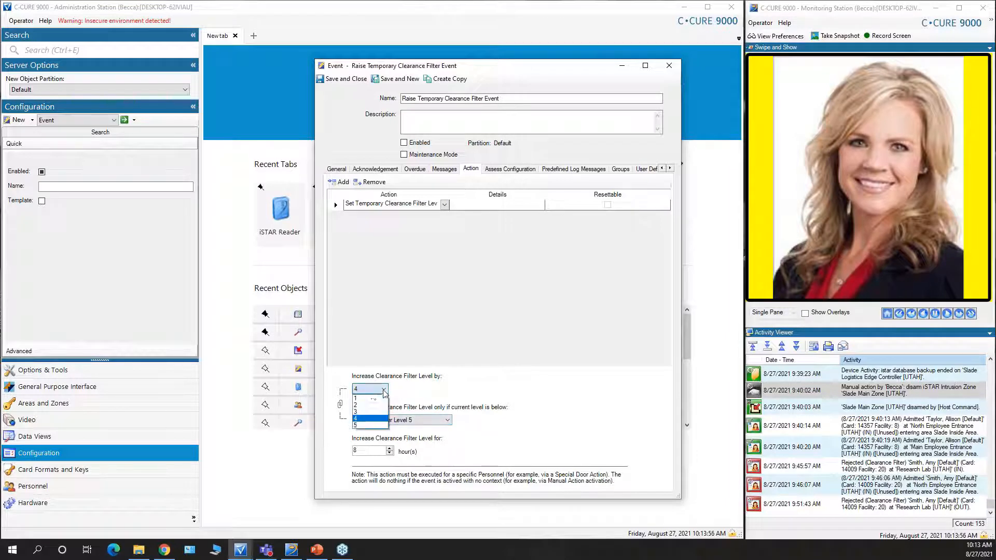
click(366, 398)
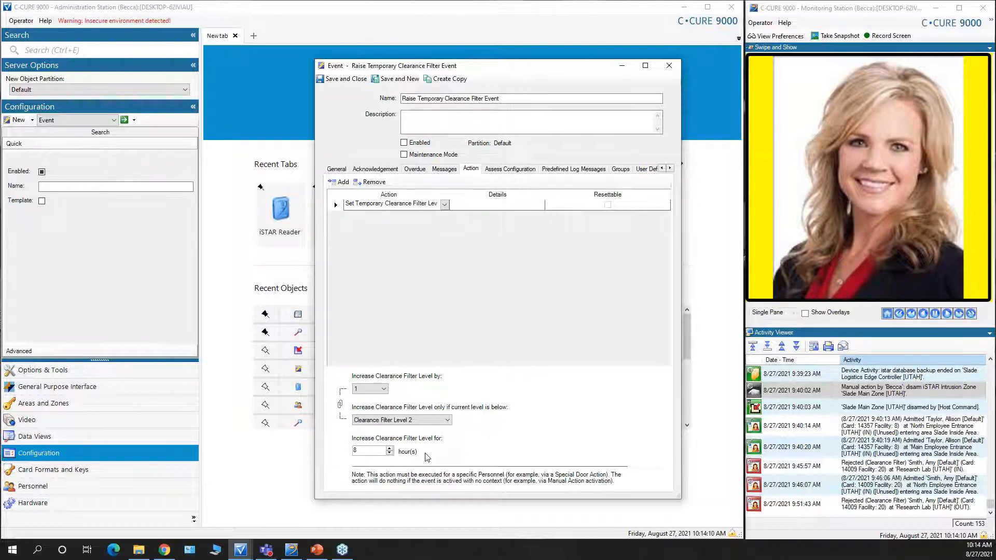
Enable the raise event, set its default state to armed, and save and close it
drag(372, 450, 338, 451)
click(403, 143)
click(336, 168)
click(362, 194)
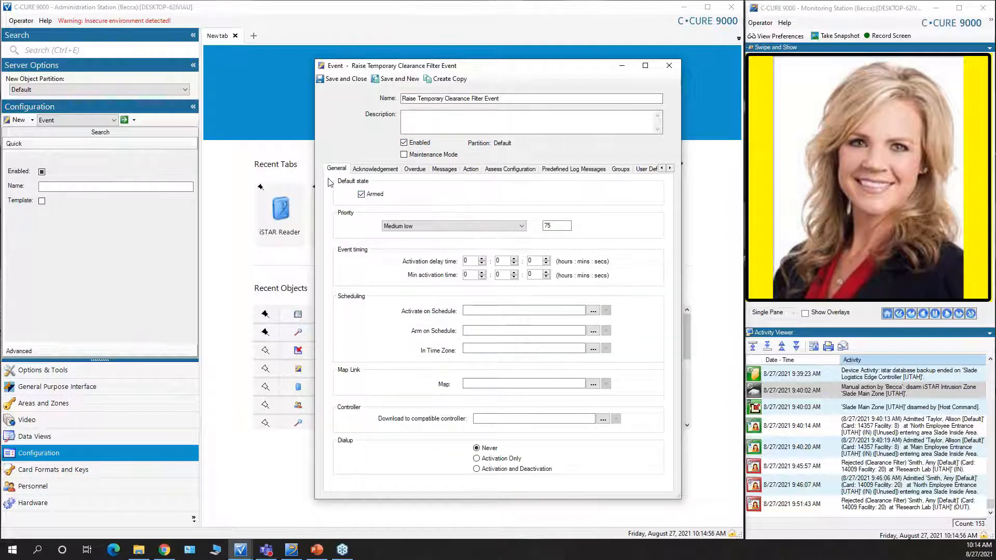
click(350, 79)
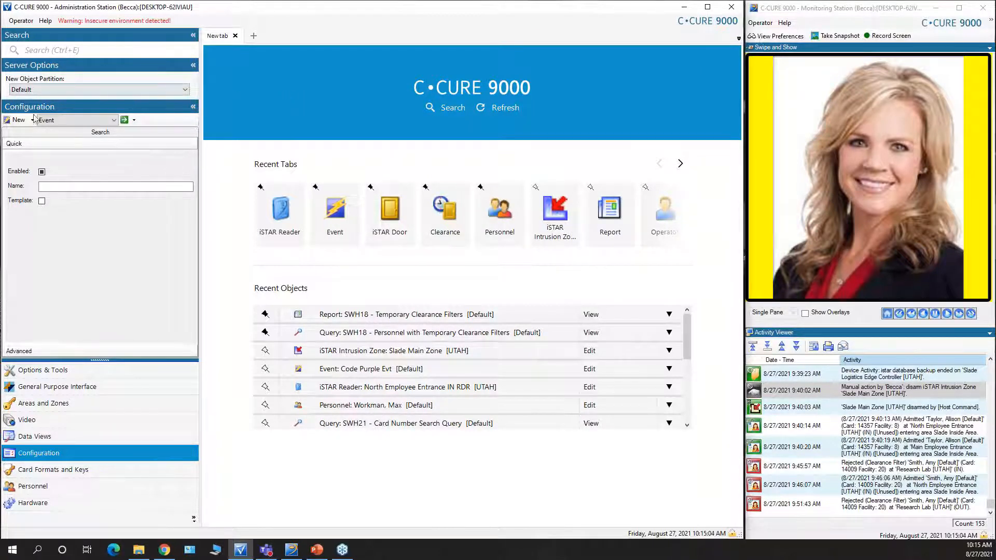
Create another event named "Revert Temporary Clearance Filter Event"
click(19, 123)
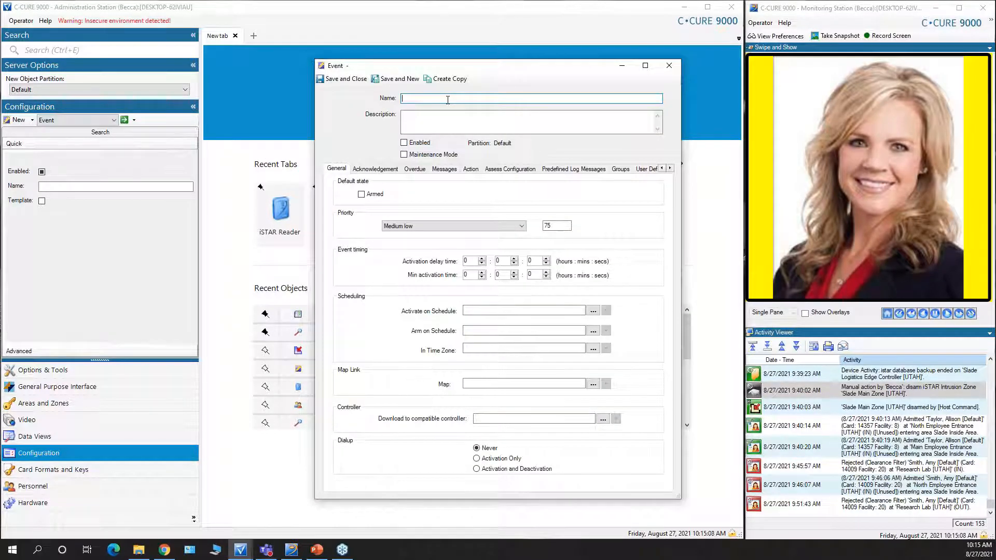
text(Revert)
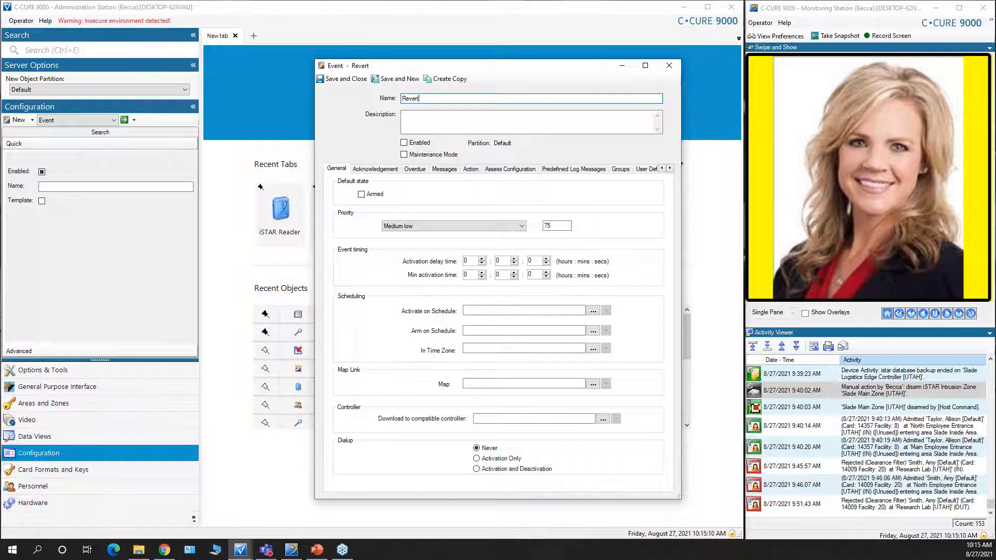
text( Temporary Clearance Filter Event)
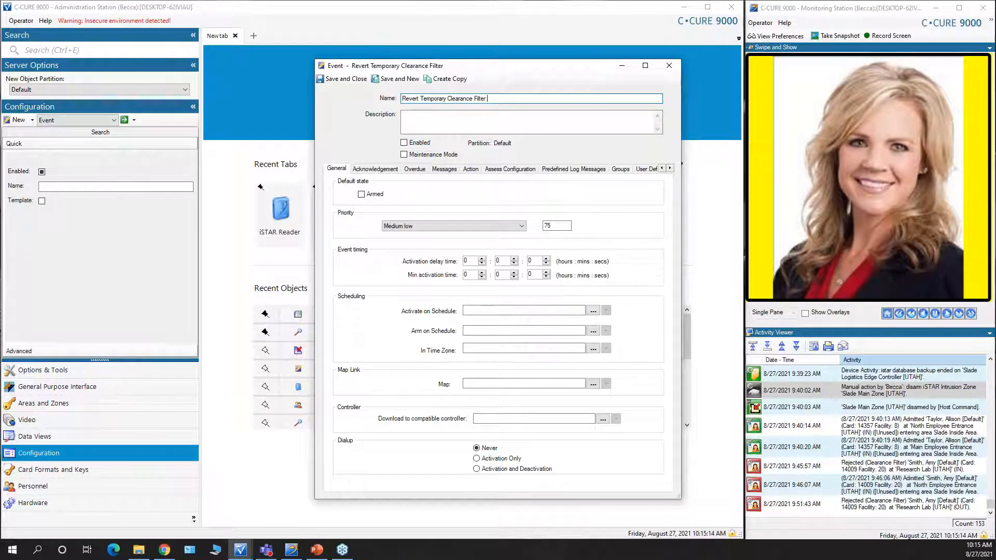
Add a Revert Temporary Clearance Filter Level action to the new event
click(472, 170)
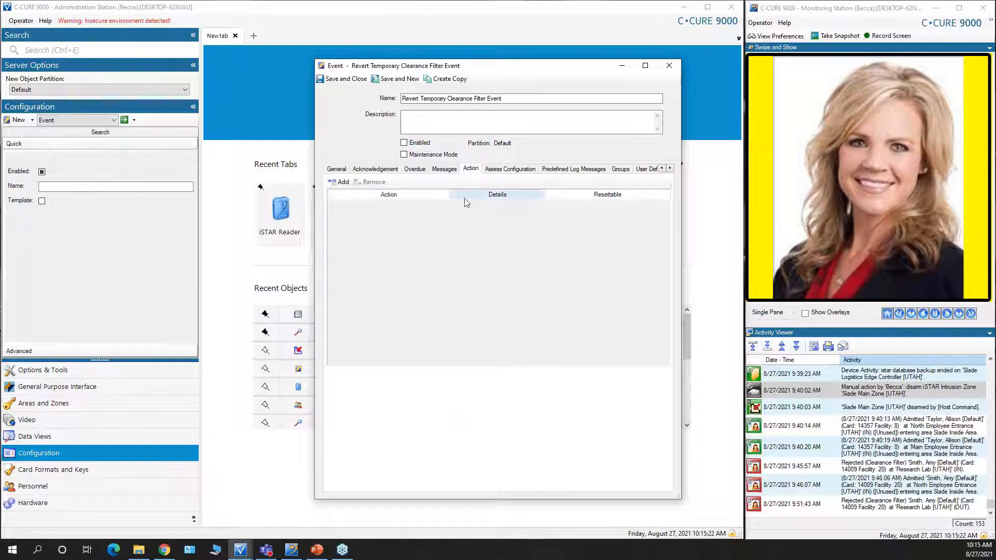
click(343, 182)
click(391, 205)
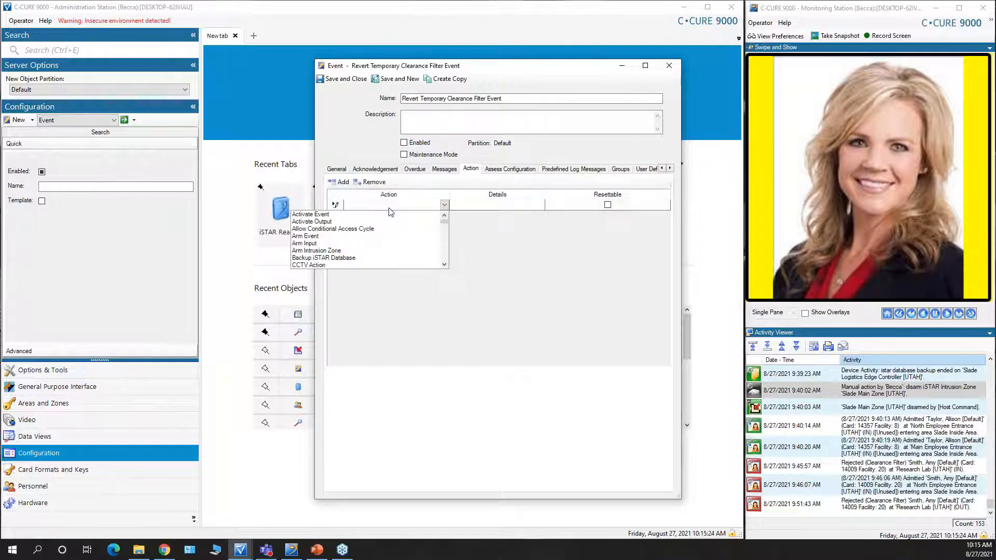
scroll(395, 241, down, 5)
scroll(423, 252, down, 10)
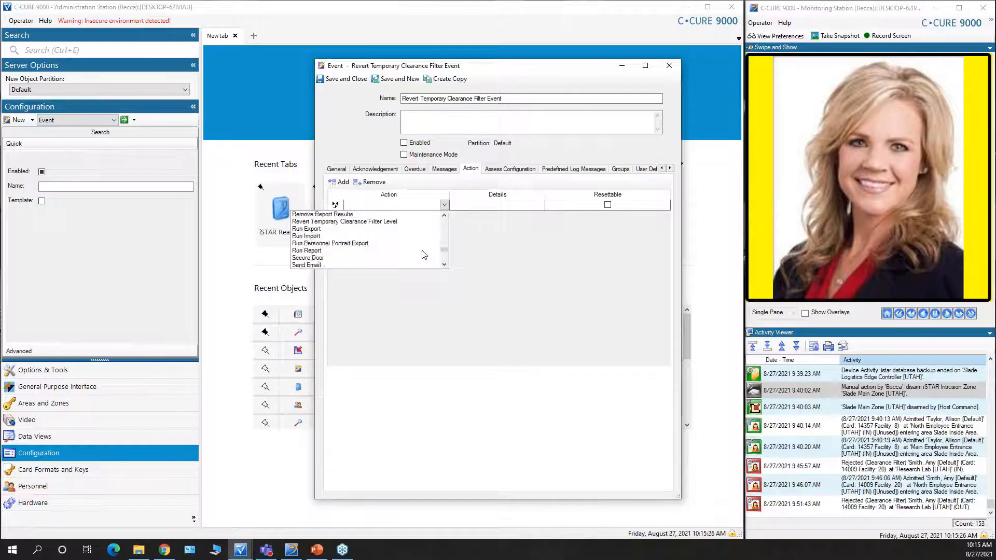
click(446, 237)
click(446, 237)
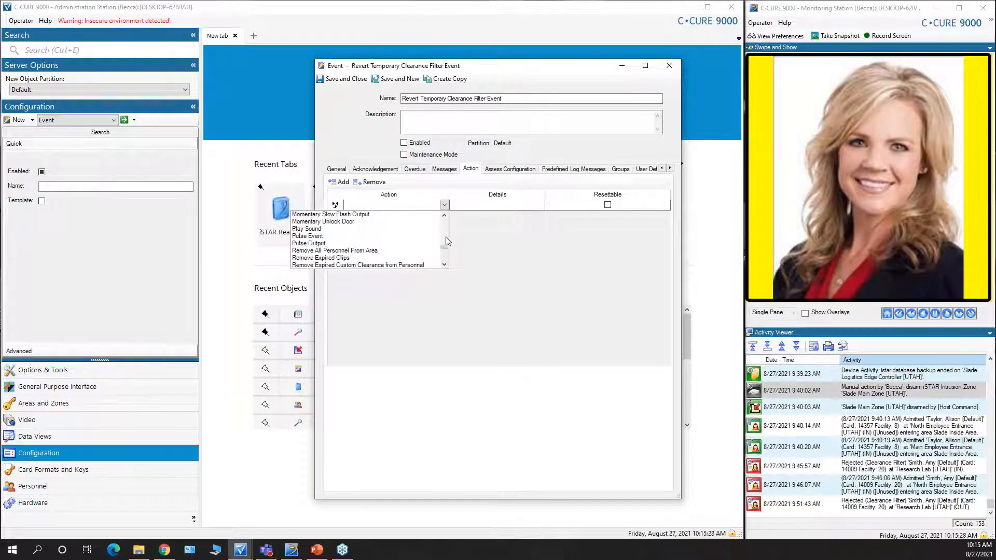
click(444, 265)
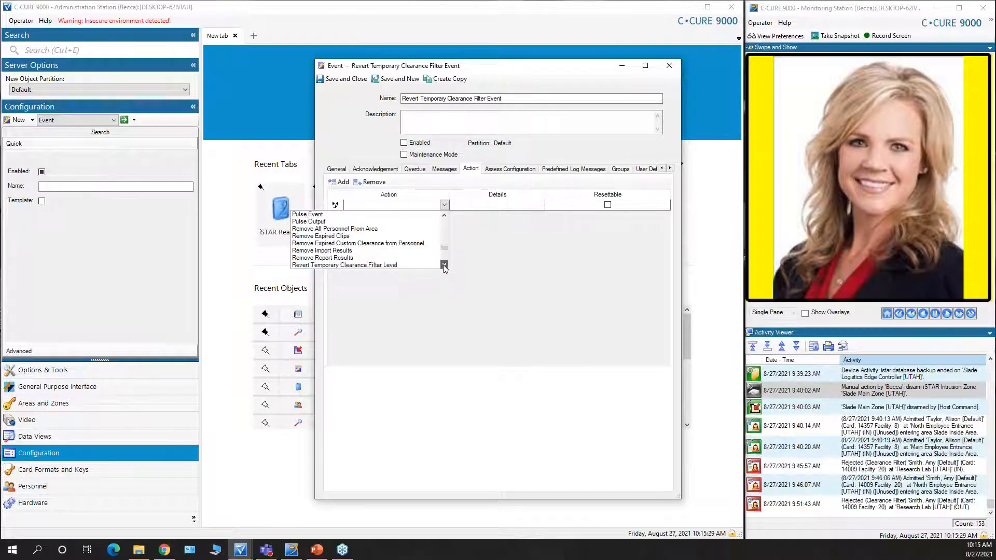
click(378, 265)
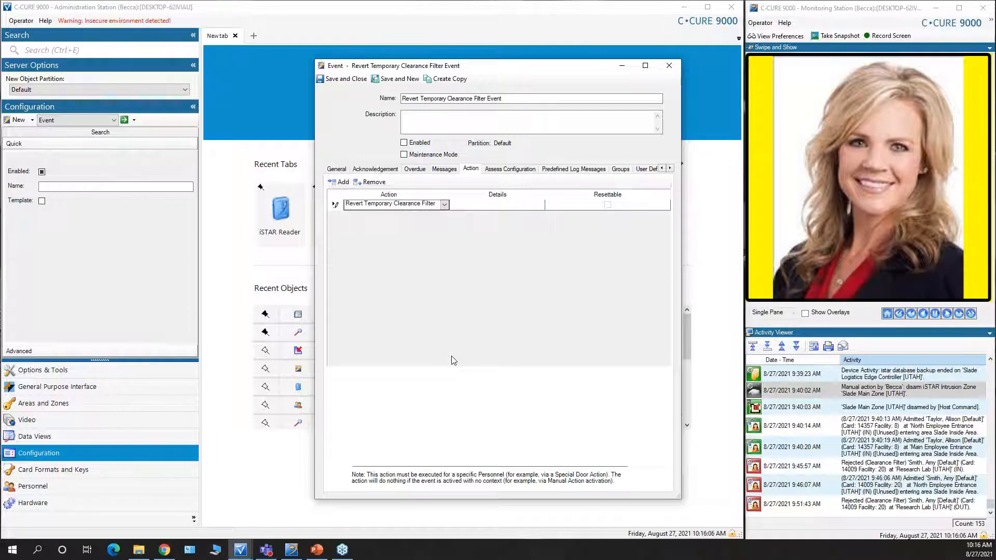
Enable the revert event, set its default state to armed, and save and close it
click(403, 143)
click(336, 170)
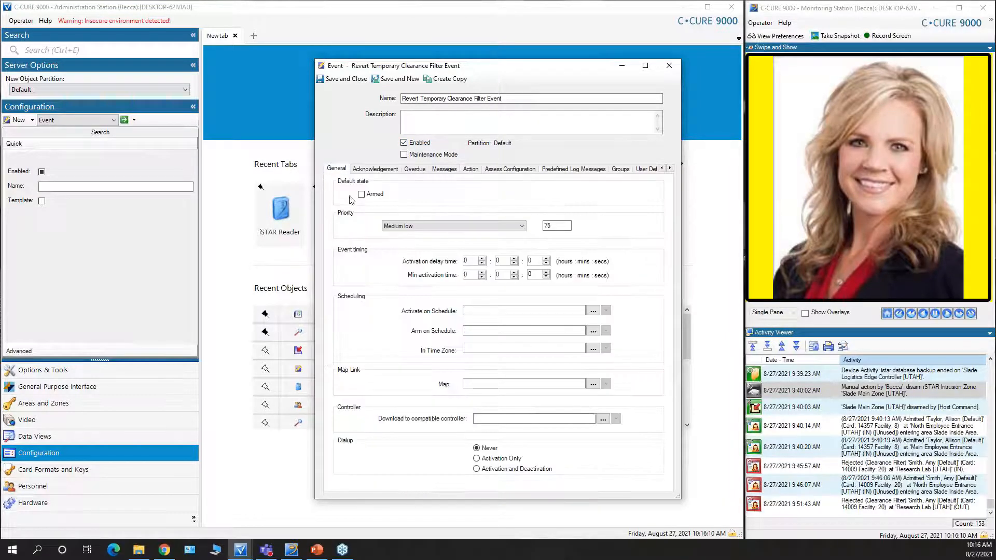
click(362, 195)
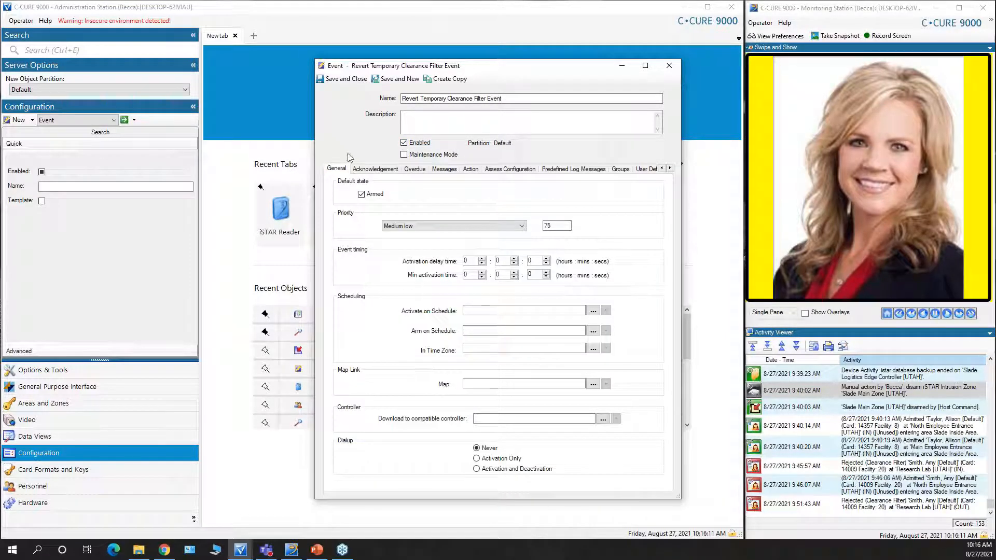
click(343, 79)
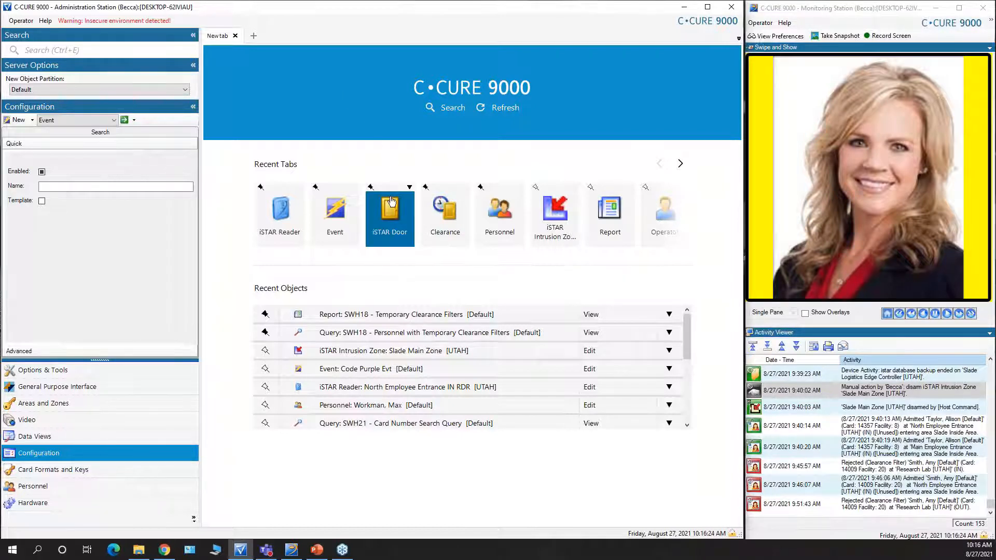
List all iSTAR Door objects from the hardware section
click(63, 502)
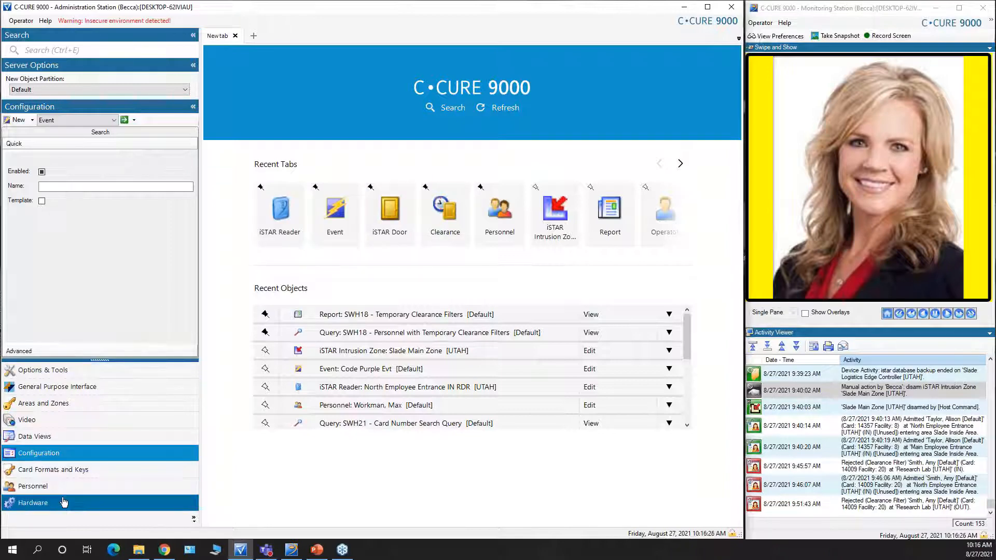
click(109, 120)
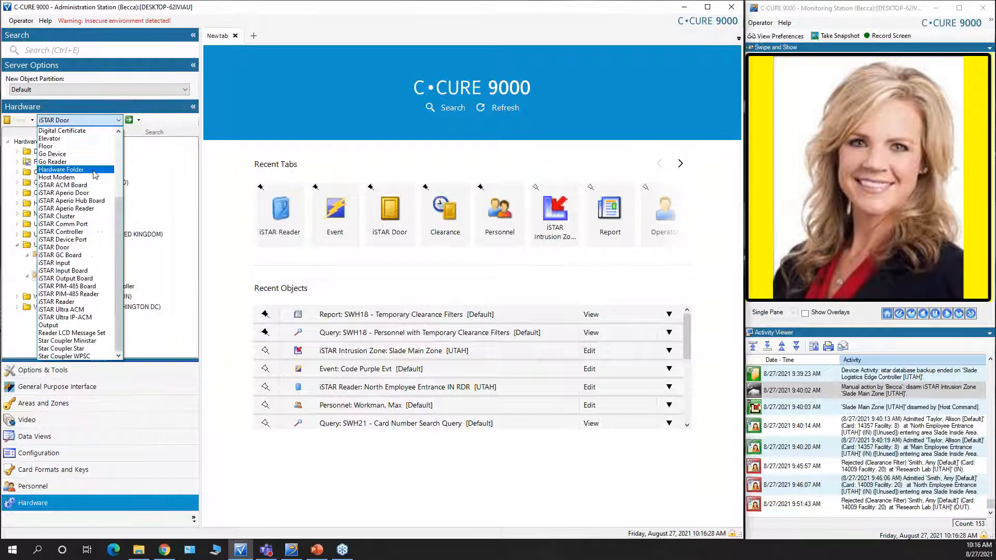
click(61, 248)
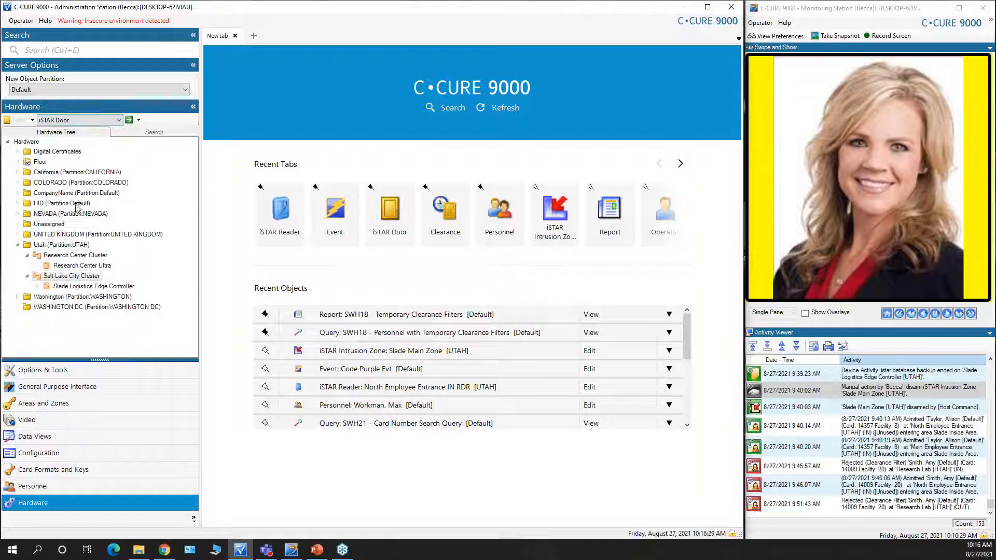
click(129, 121)
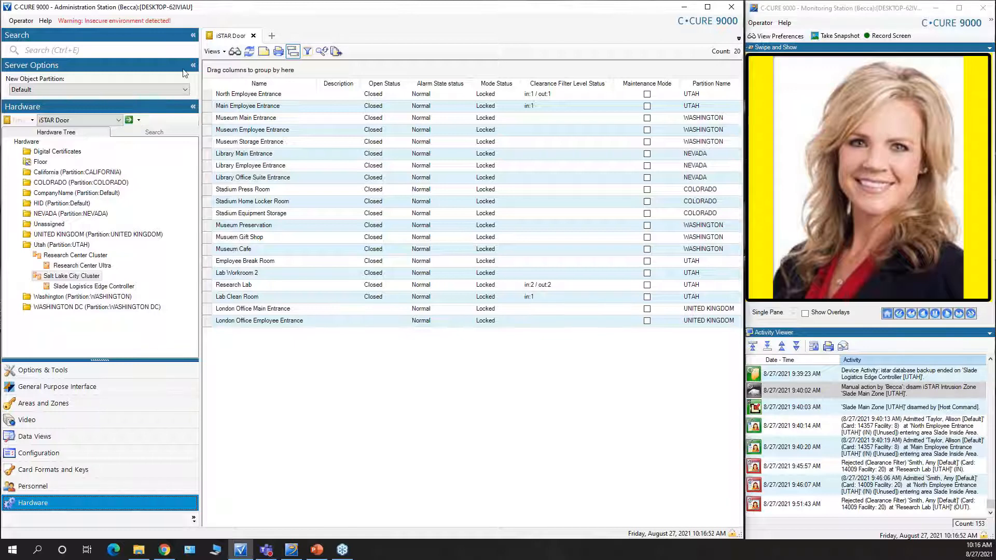
Open the Main Employee Entrance door for editing and add a Pulse Event special action
click(247, 107)
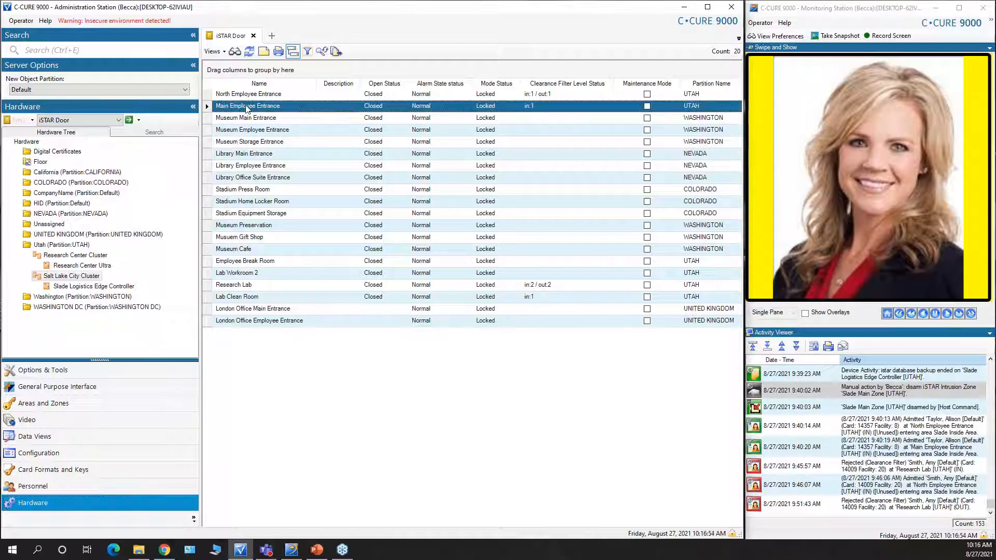
right_click(248, 107)
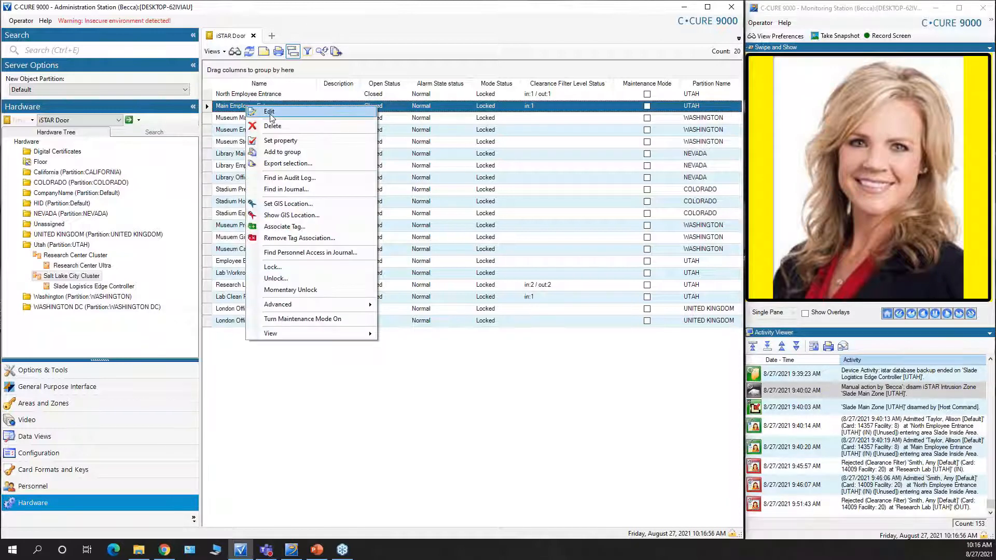
click(268, 111)
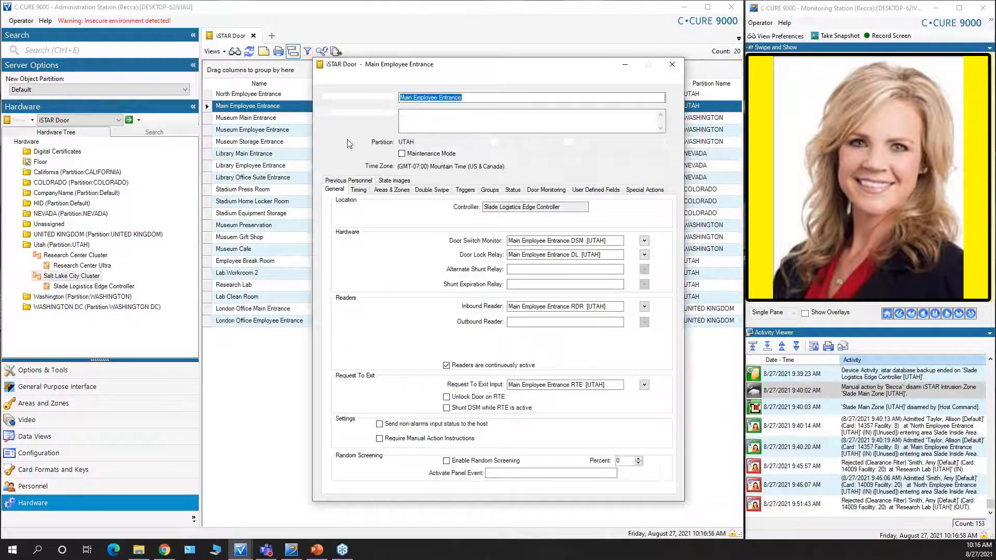
click(645, 190)
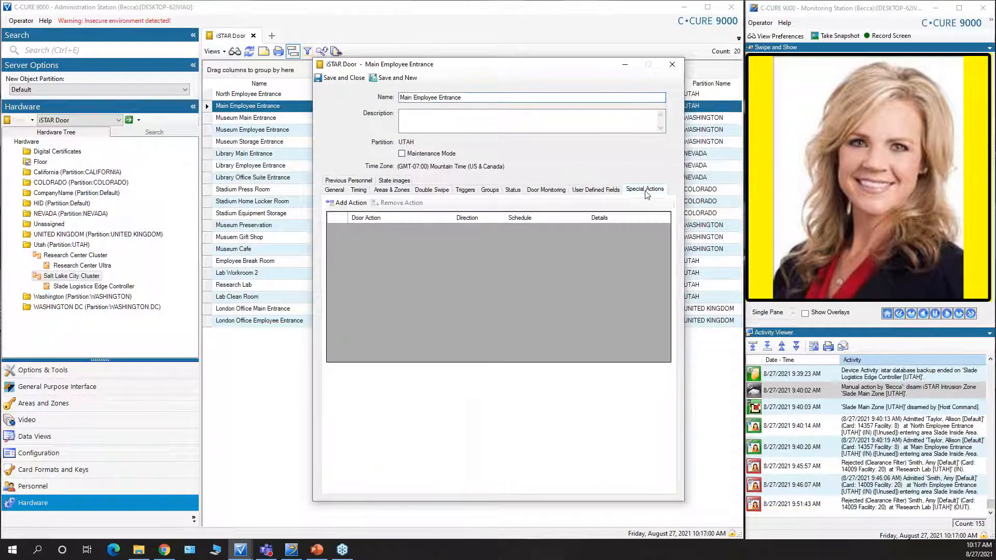
click(346, 203)
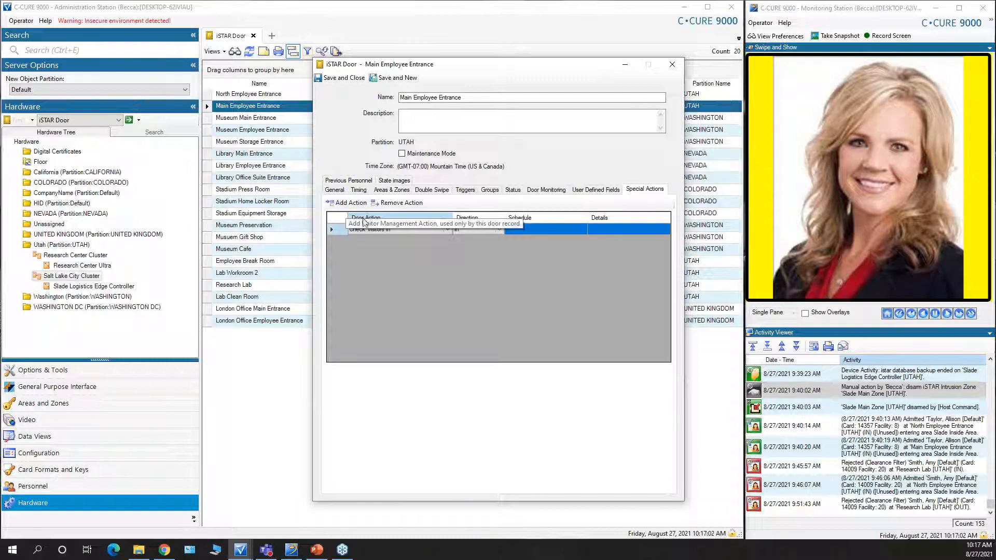
click(365, 230)
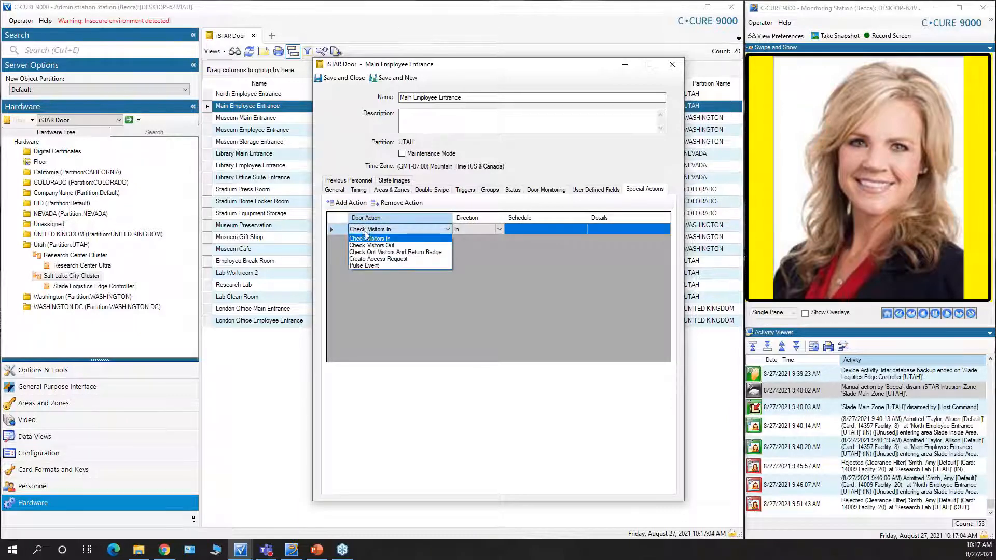
click(368, 265)
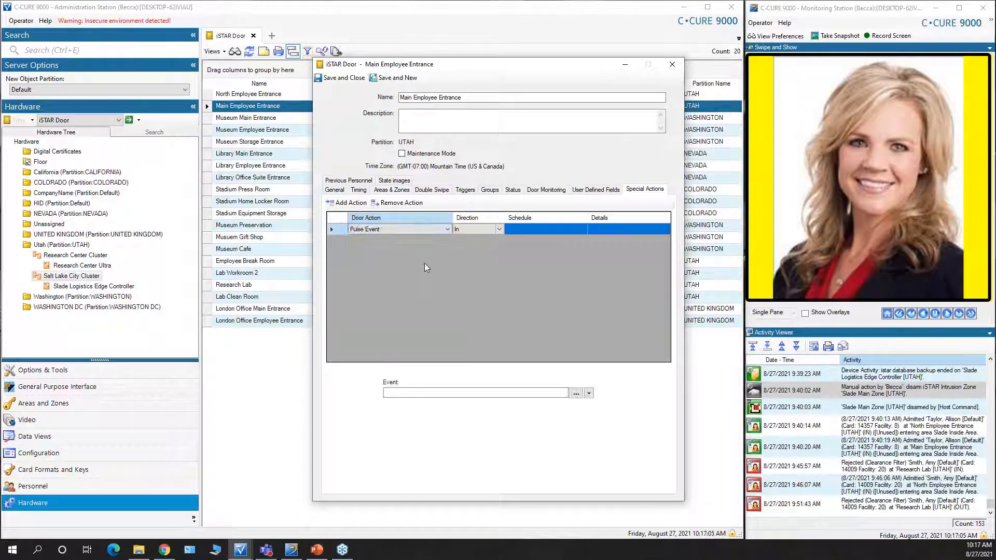
Set the Main Employee Entrance action's direction to In And Out and its schedule to Always
click(476, 229)
click(486, 232)
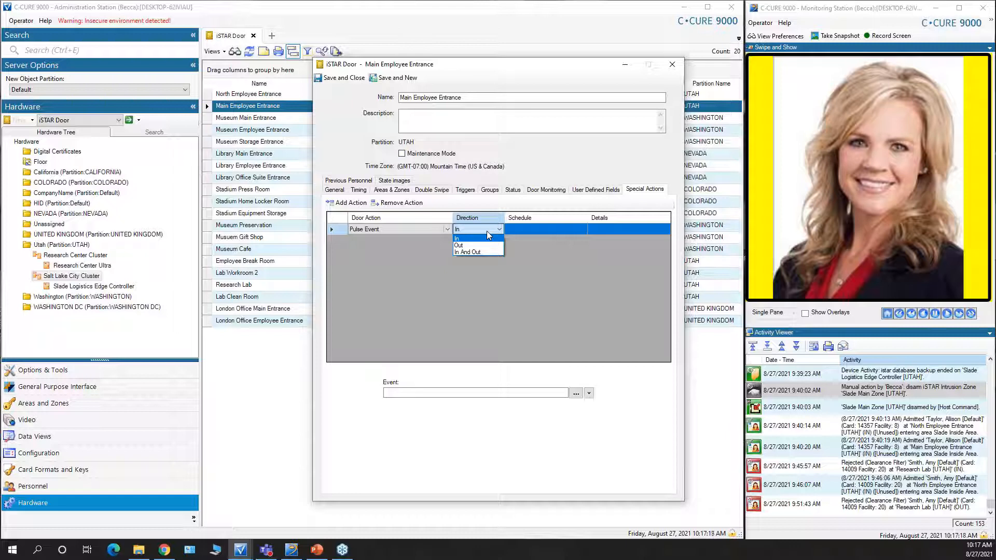
click(537, 230)
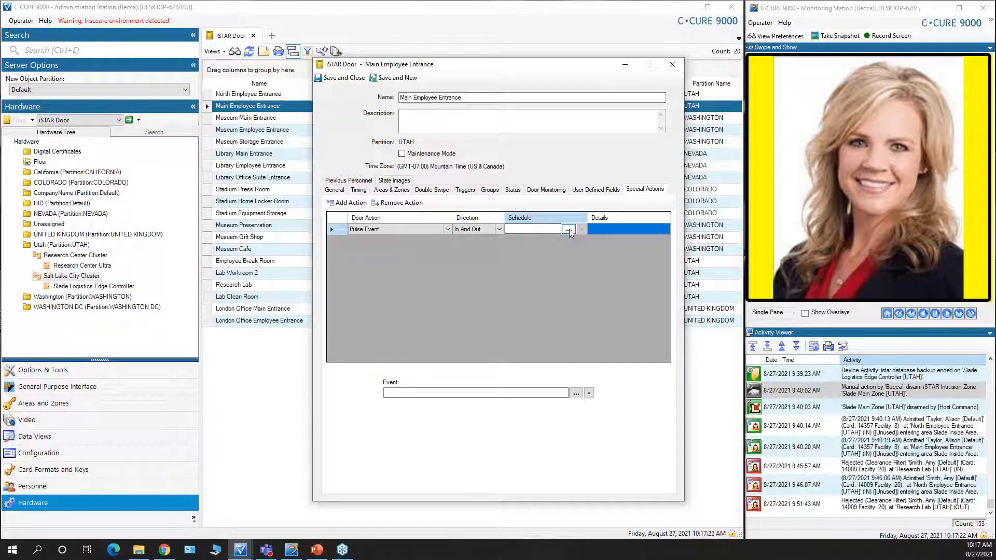
click(569, 230)
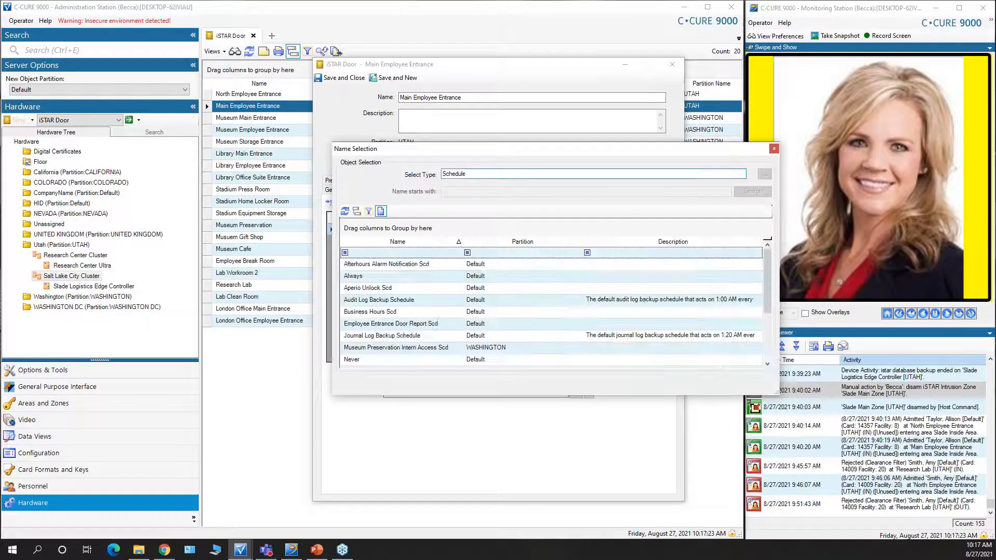
click(392, 279)
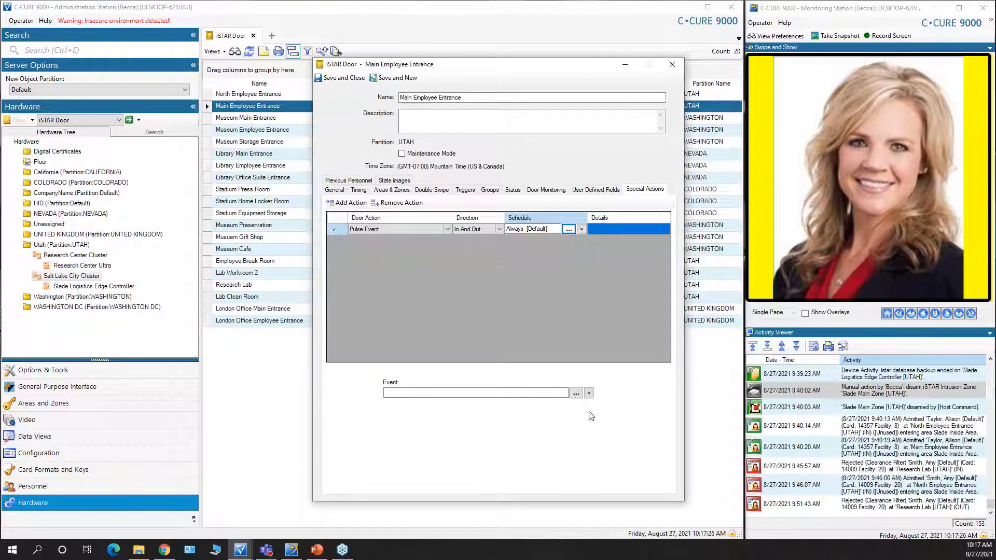
Assign the Raise Temporary Clearance Filter Event to the Main Employee Entrance action, and save and close the door
click(576, 393)
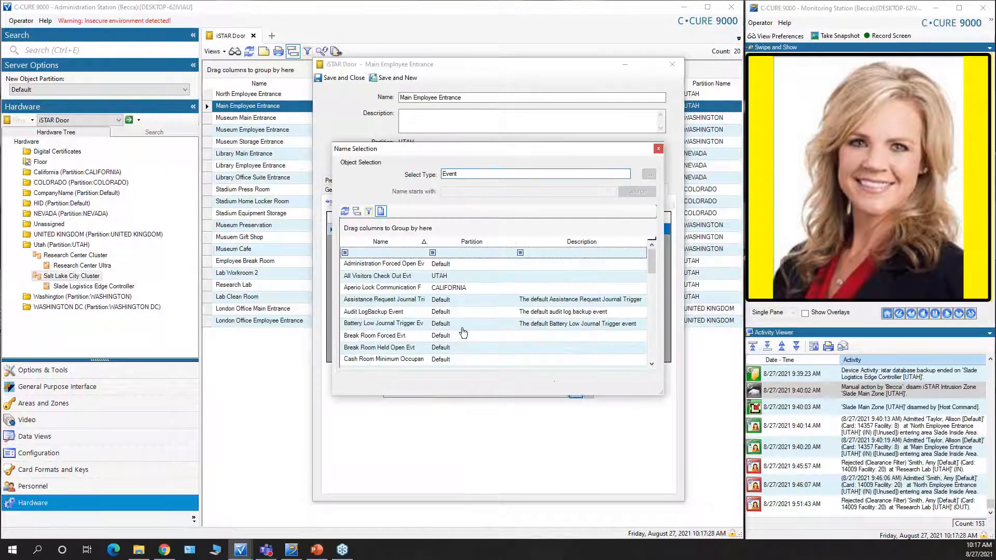
click(364, 253)
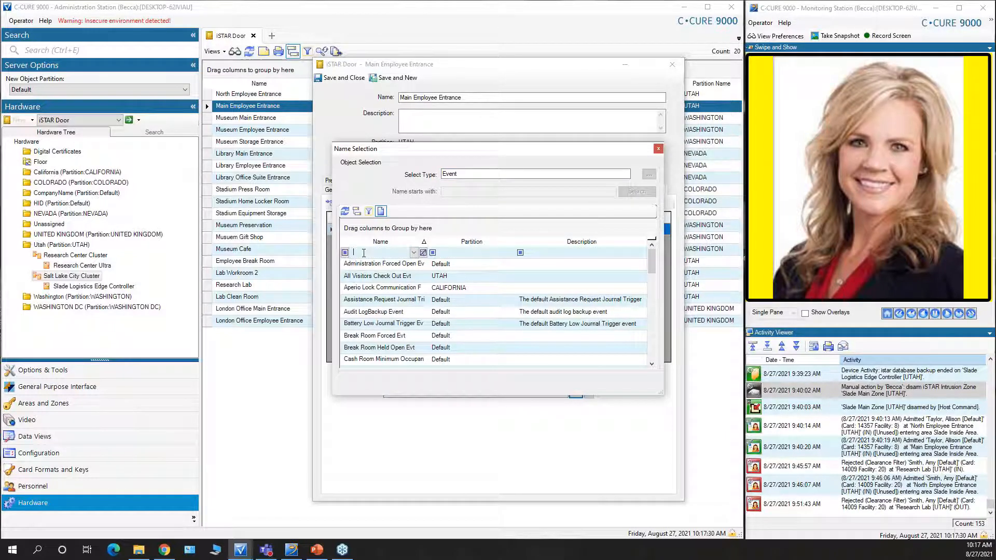
text(temp)
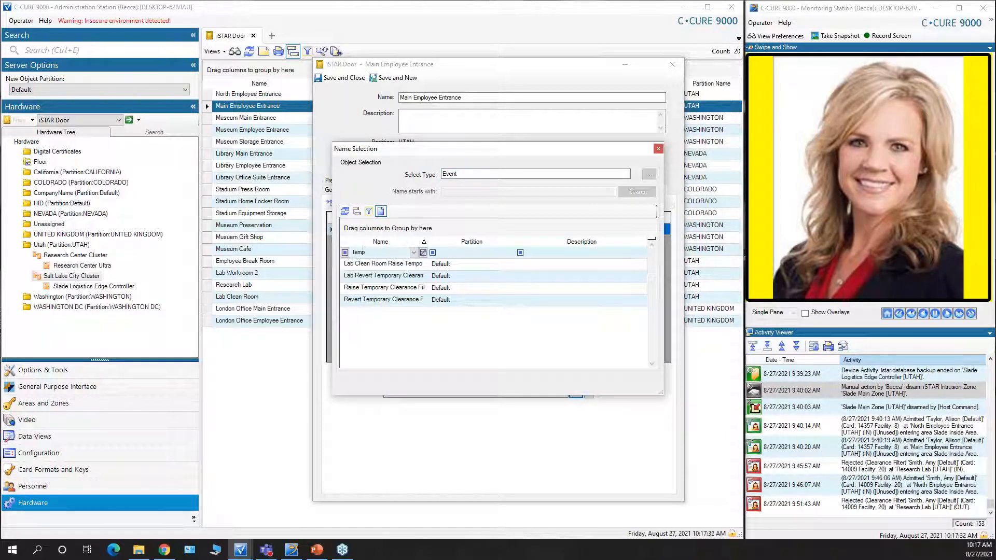
click(385, 287)
double_click(386, 287)
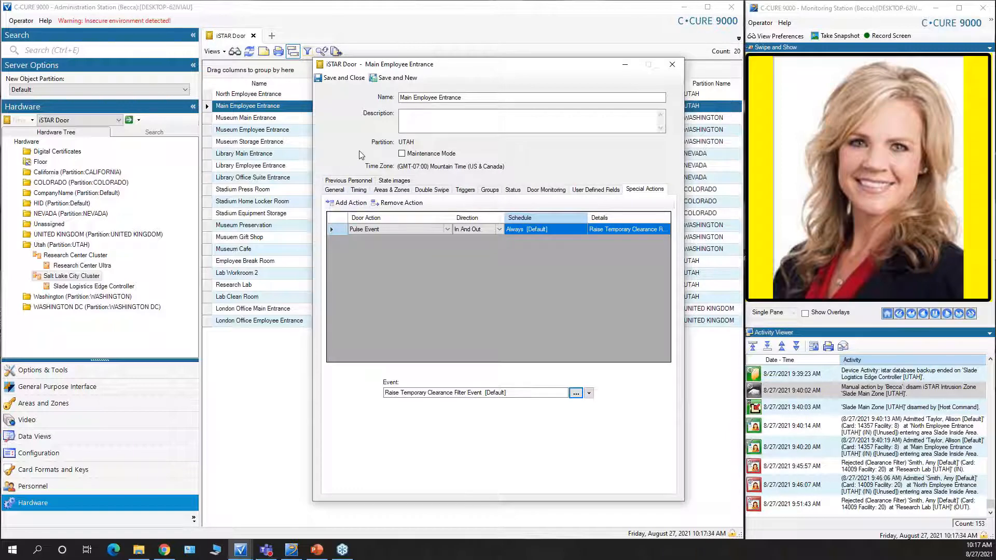
click(338, 78)
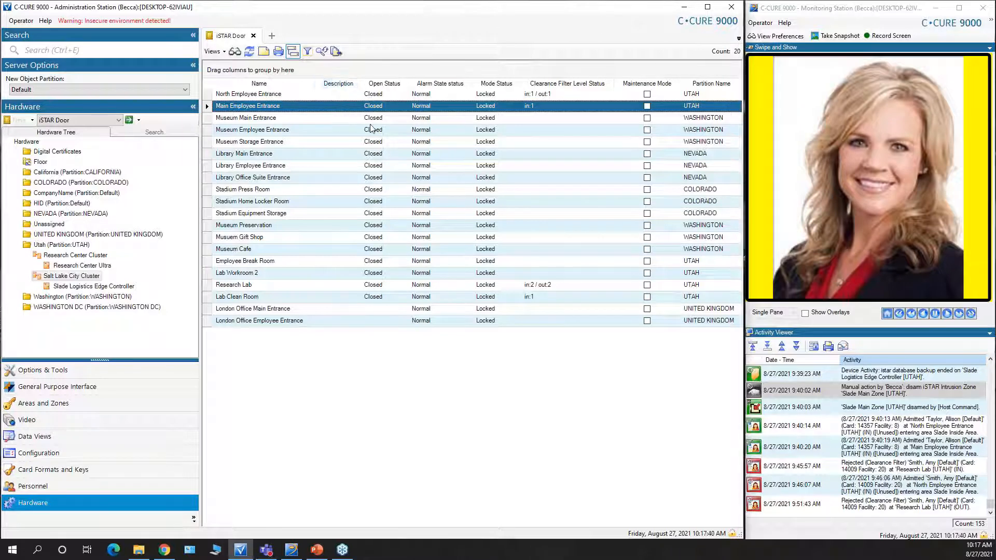
Open the North Employee Entrance door for editing and add a Pulse Event special action
double_click(372, 95)
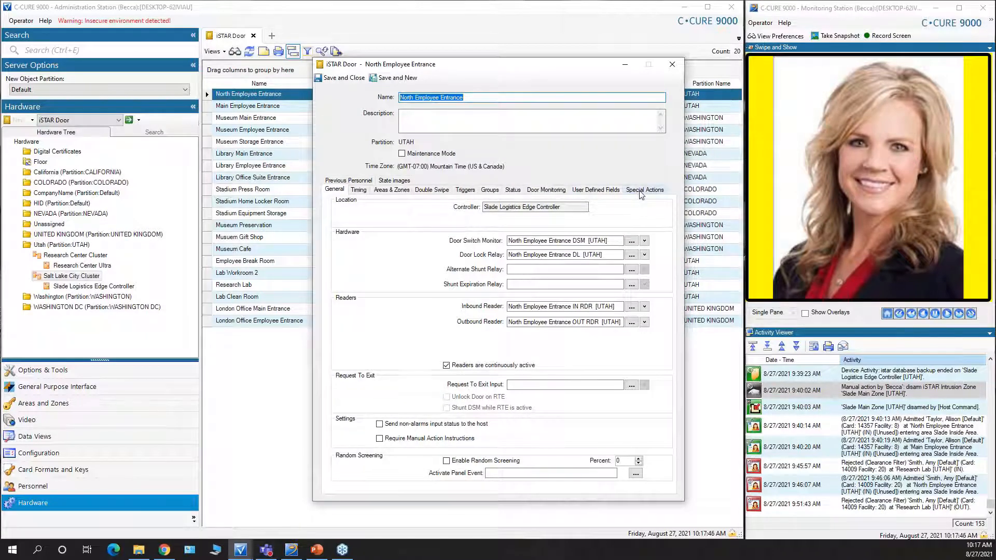
click(642, 191)
click(350, 203)
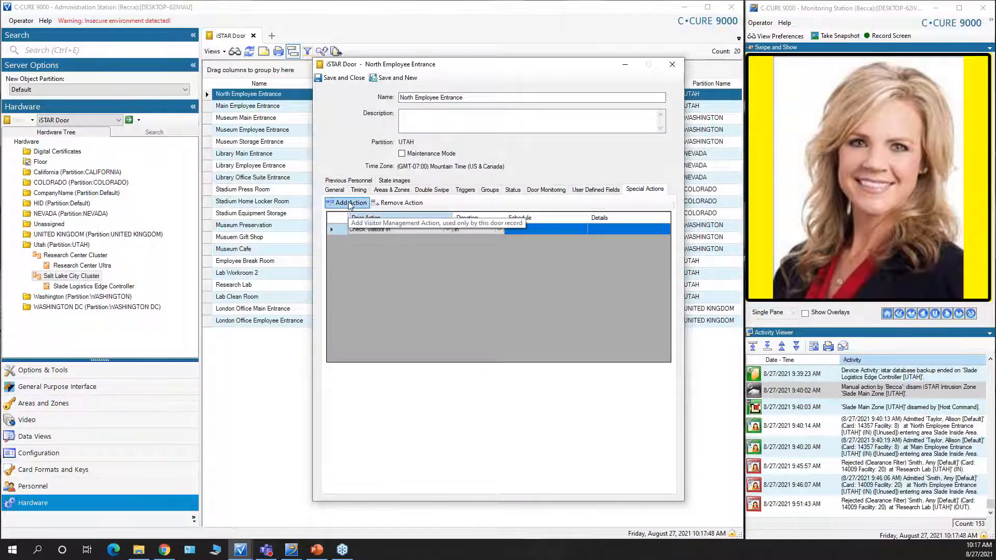
click(362, 229)
click(362, 229)
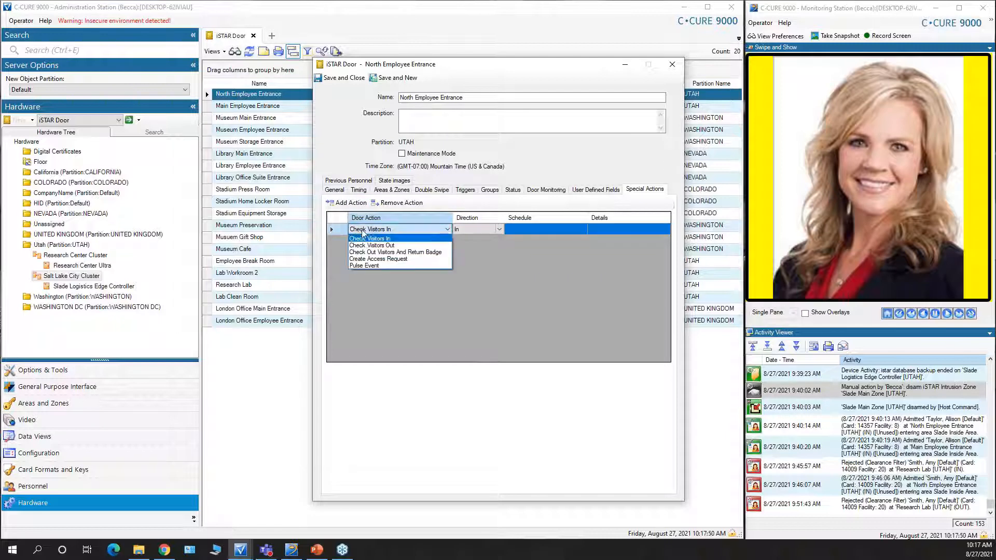
click(364, 264)
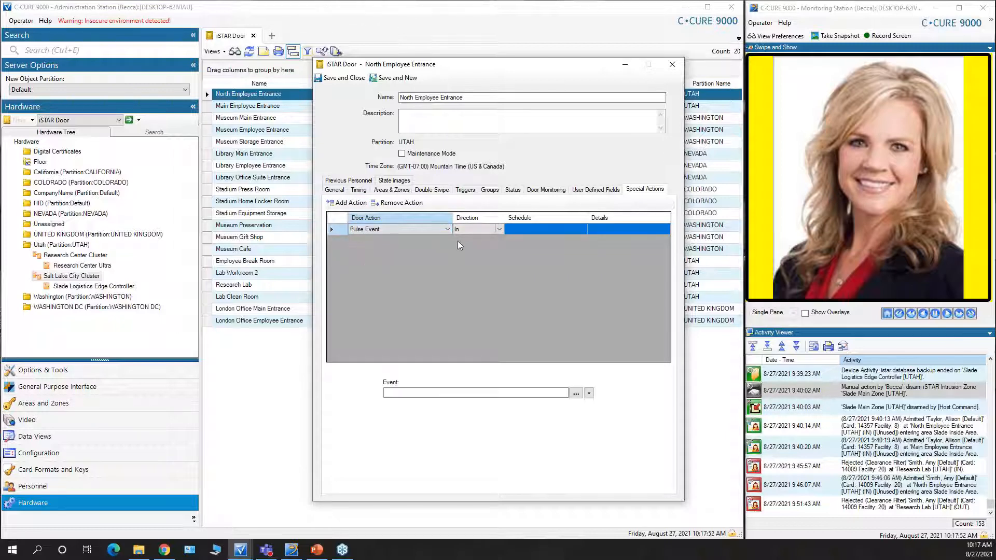
Set the North Employee Entrance action's direction to Out and its schedule to Always
click(474, 229)
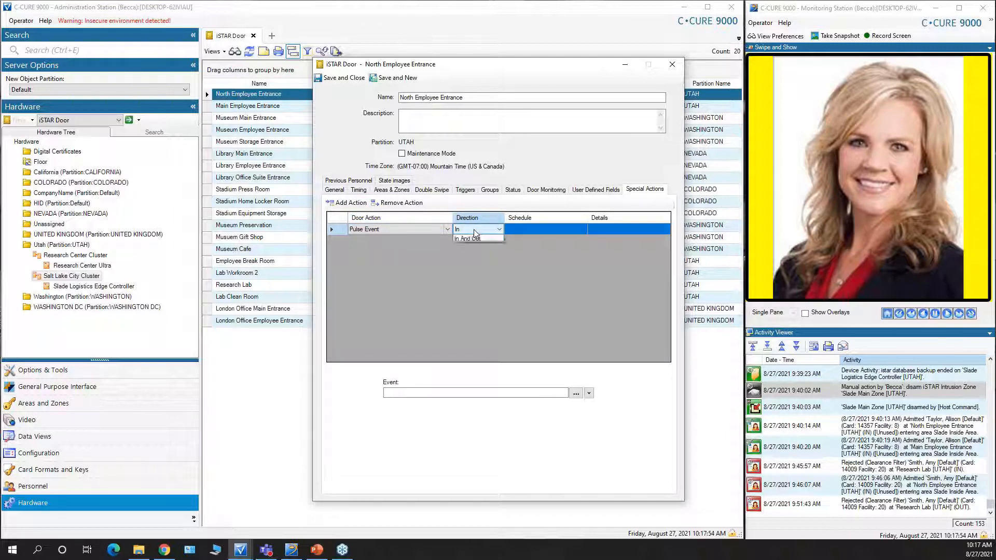
click(467, 243)
click(526, 230)
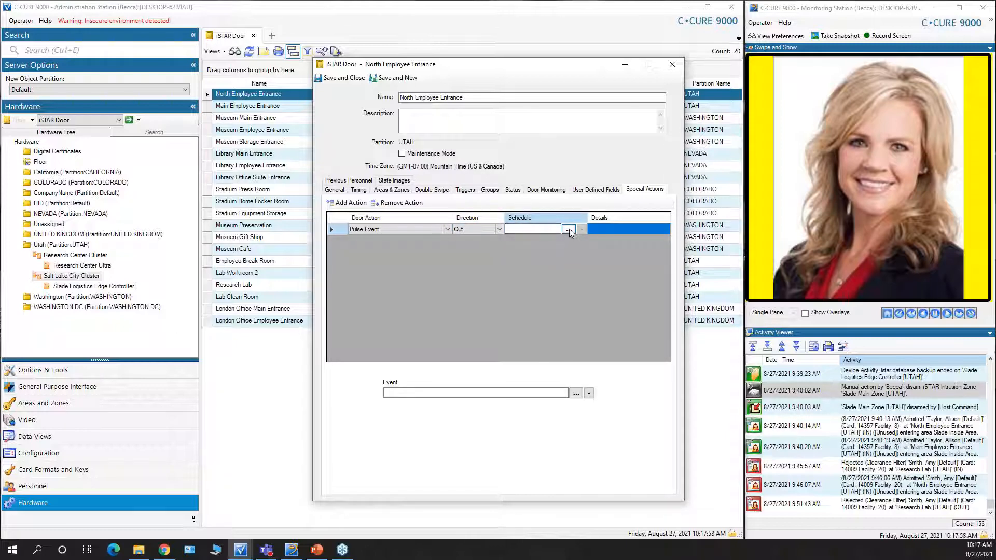
click(569, 230)
double_click(378, 276)
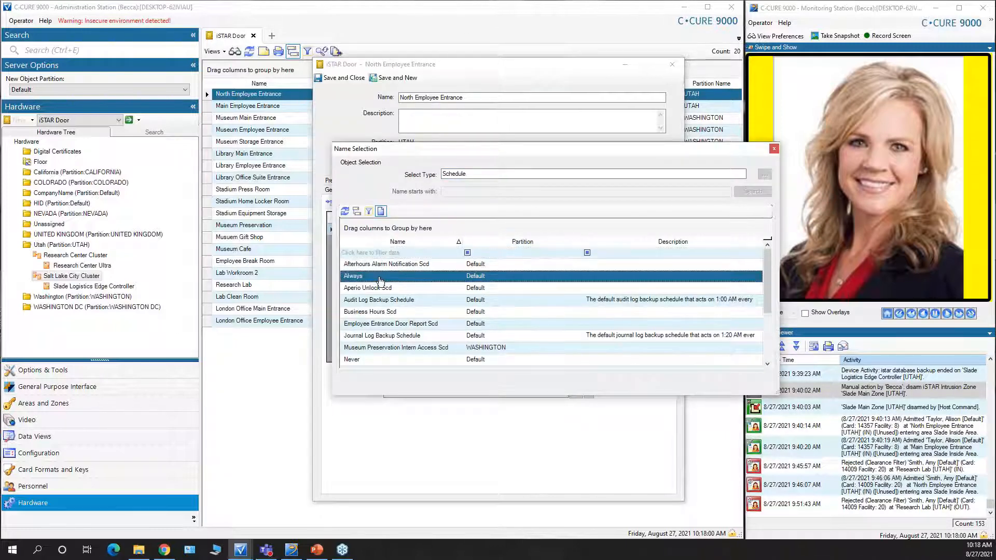
Assign the Revert Temporary Clearance Filter Event to the North Employee Entrance action, and save and close the door
click(576, 393)
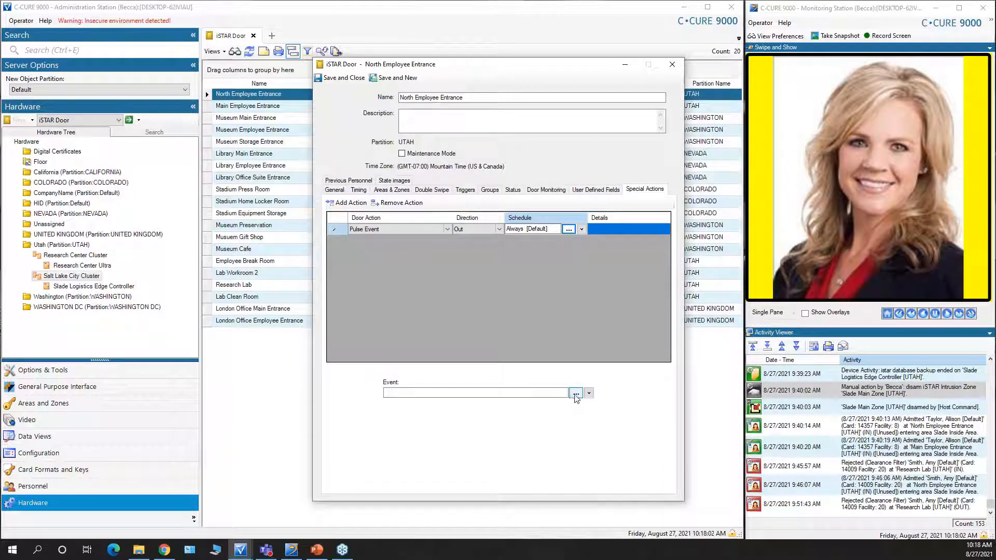
click(371, 254)
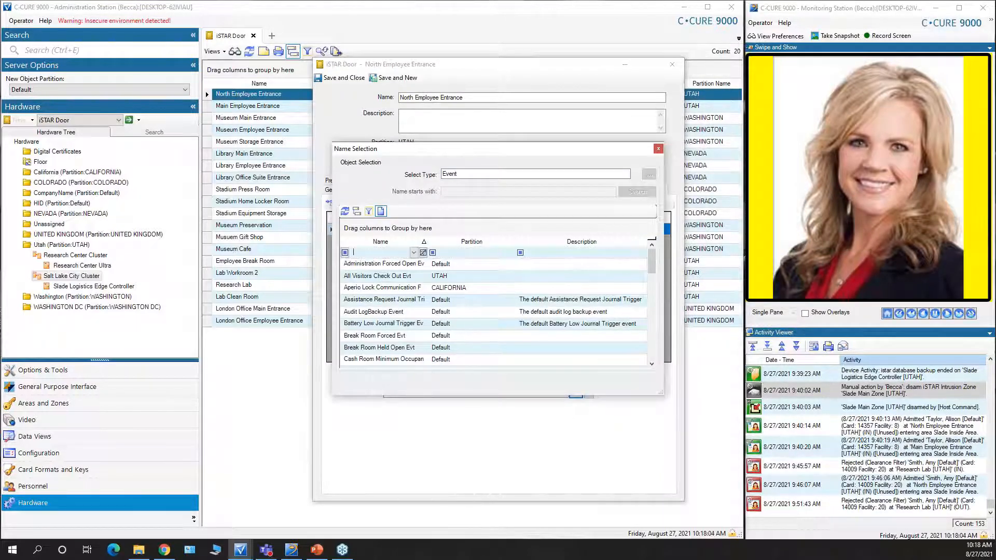
text(rev)
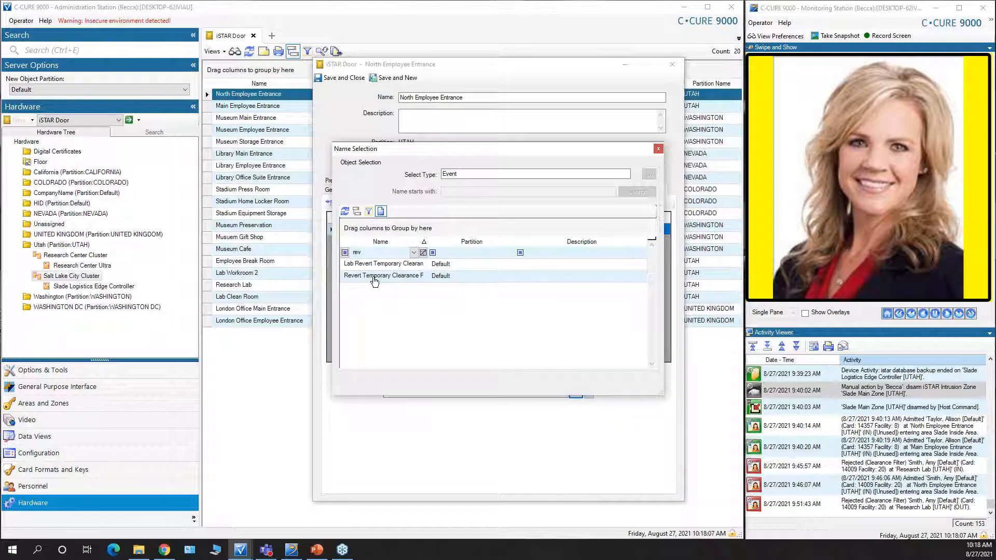
double_click(373, 278)
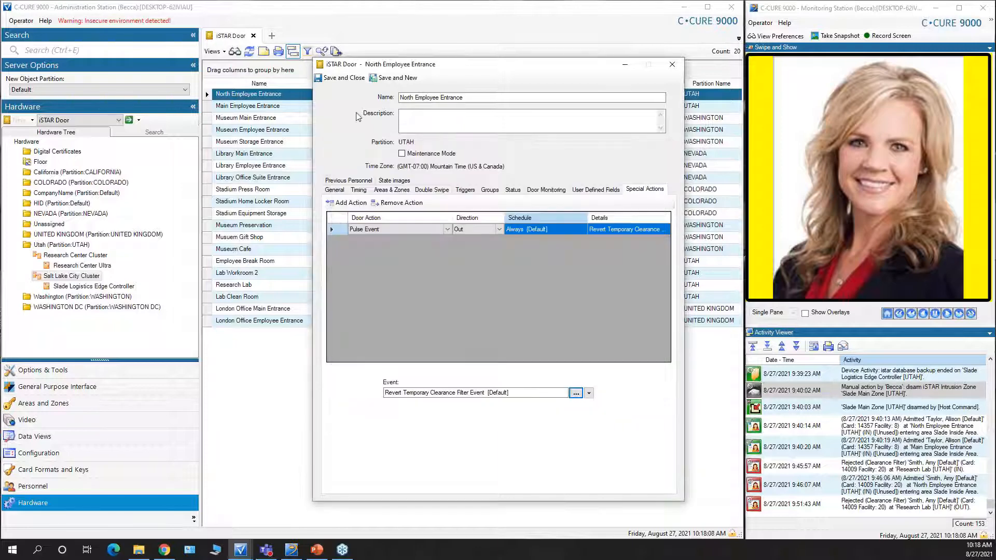
click(341, 78)
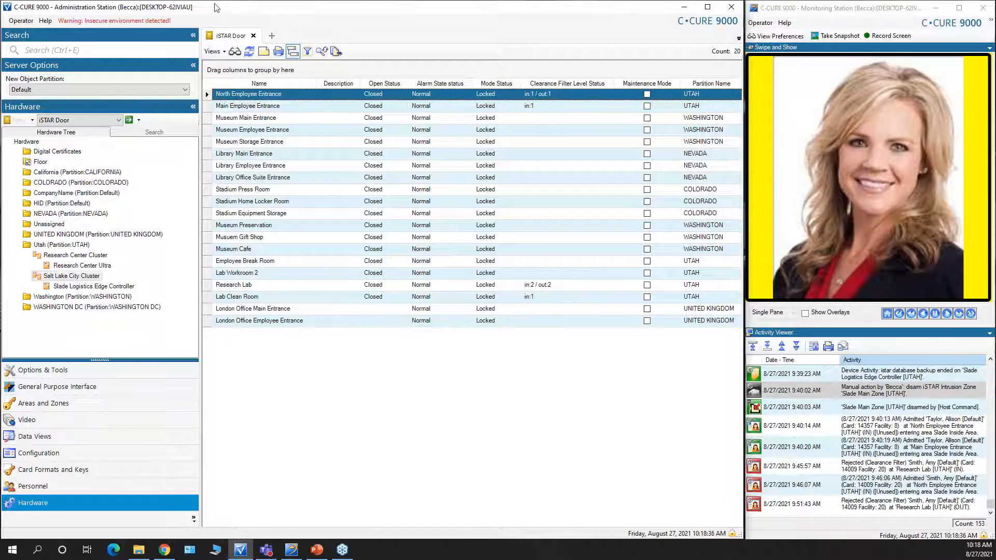
List the personnel records in a new tab and add the Personnel Type column to the list
click(271, 35)
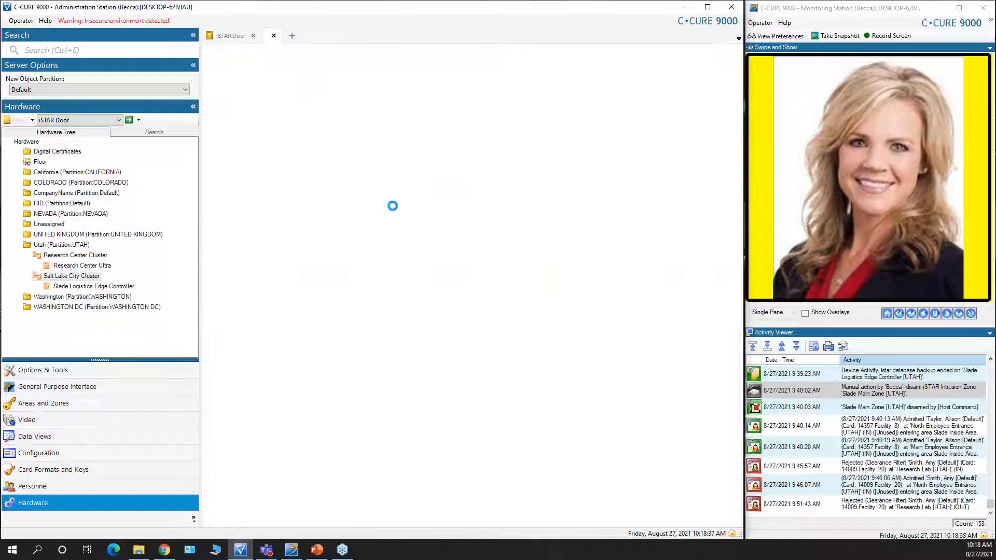
click(493, 220)
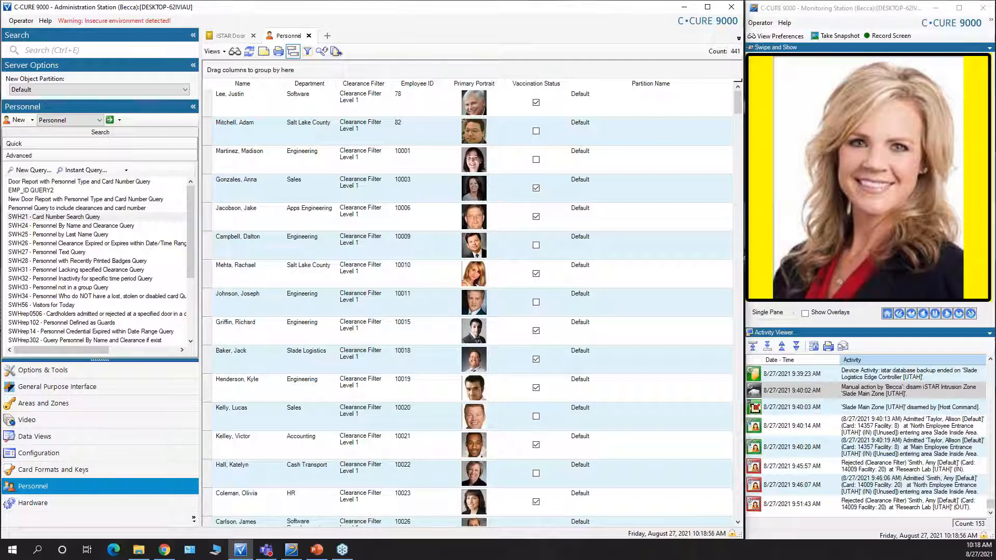
right_click(321, 90)
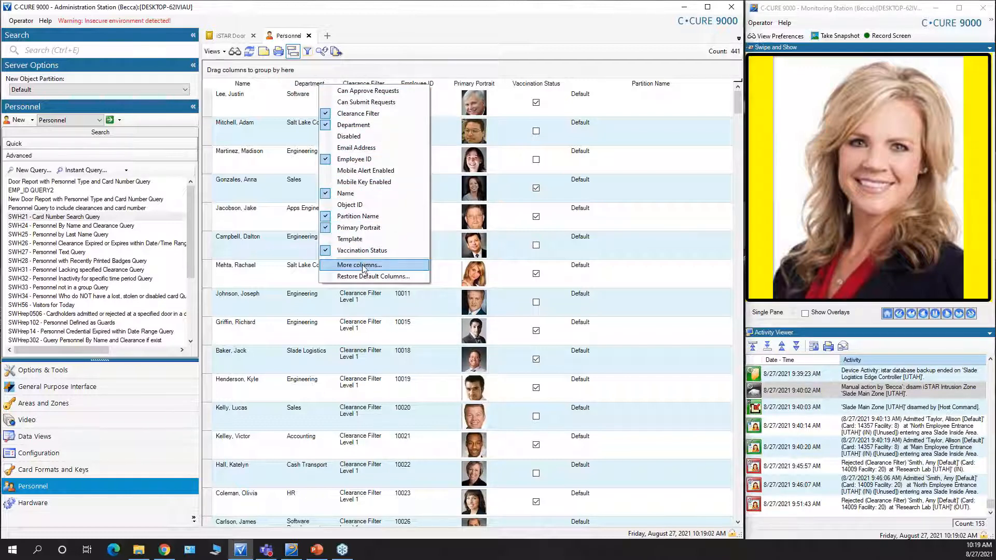
click(365, 265)
scroll(326, 301, down, 10)
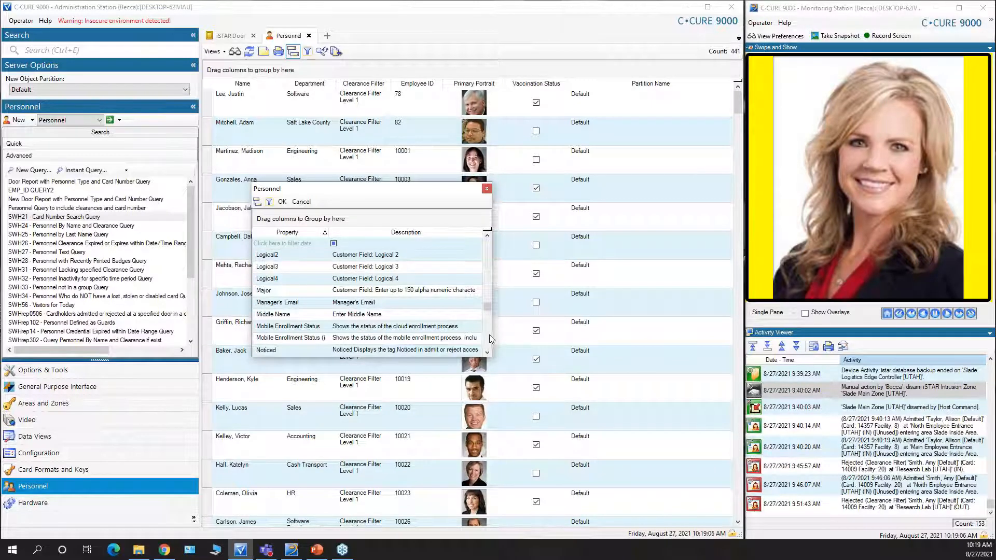
scroll(489, 335, down, 6)
scroll(487, 260, up, 3)
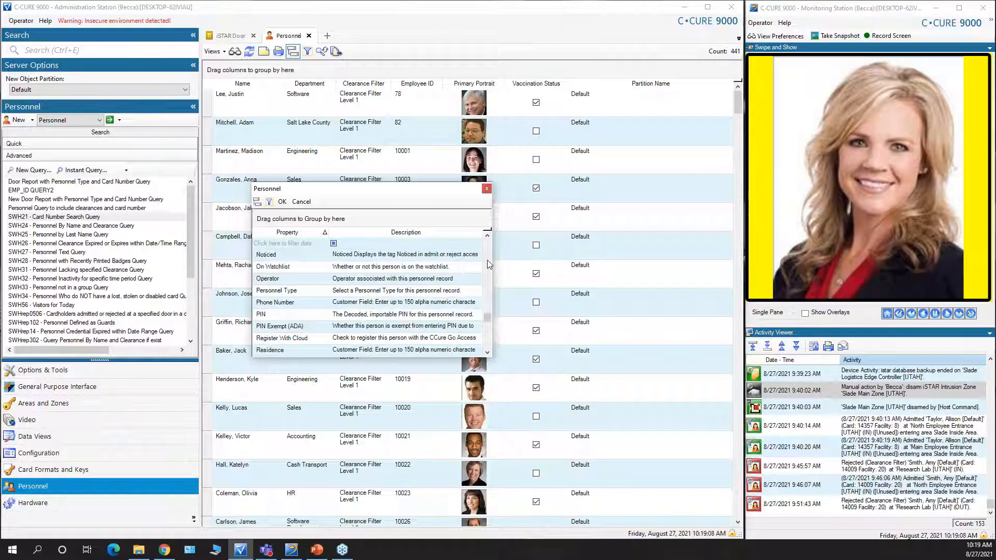
click(294, 290)
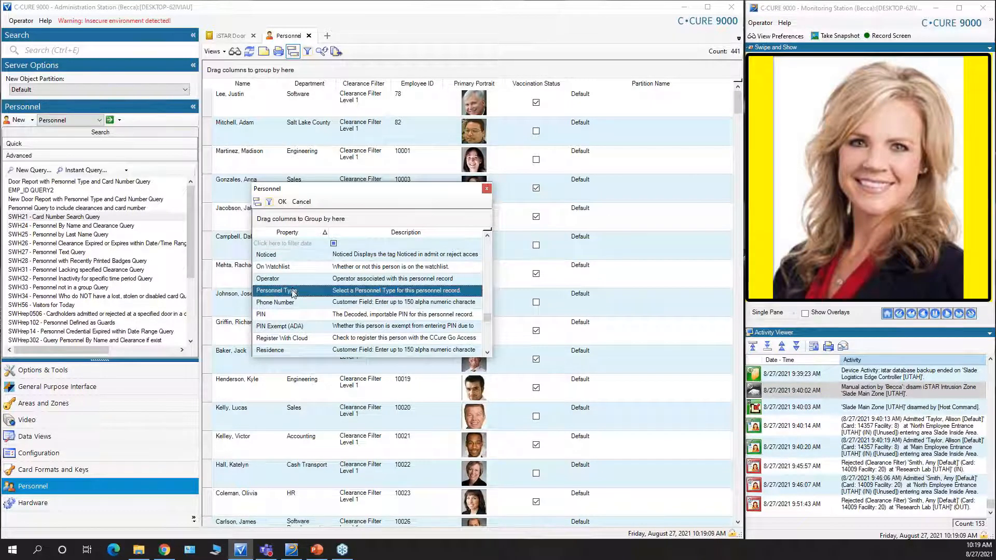
click(282, 202)
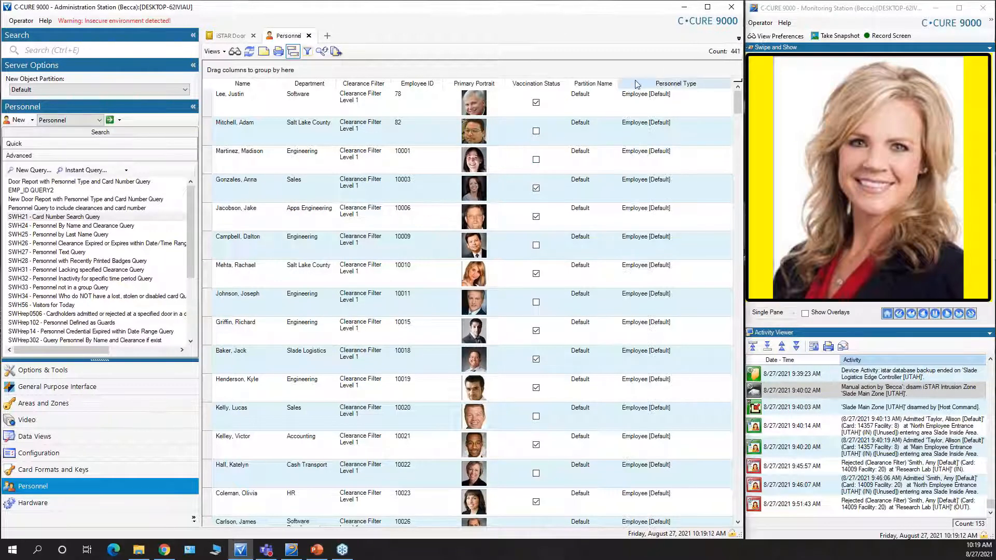
Group the personnel list by Personnel Type and expand the Emergency Responder group
drag(637, 87, 615, 69)
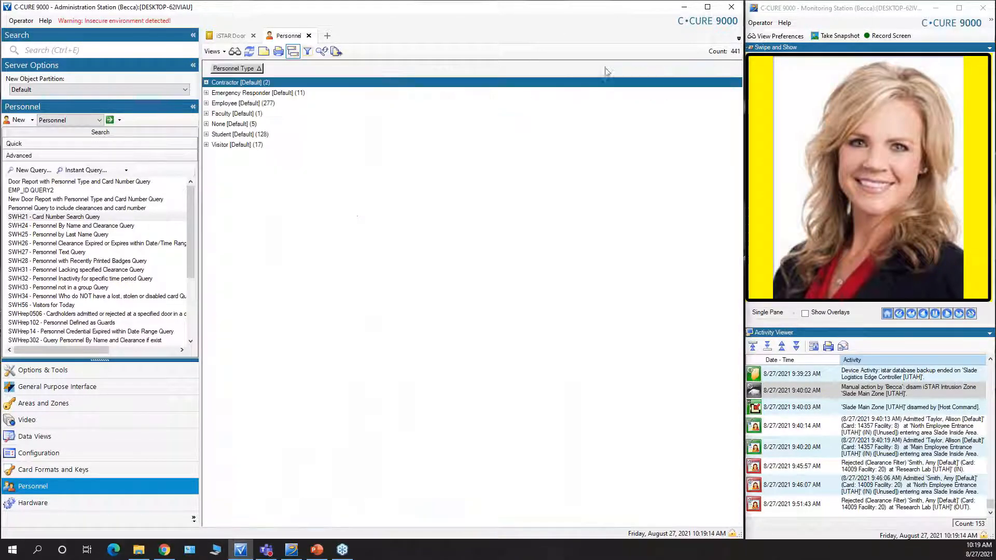
click(206, 93)
Set the Clearance Filter property of all Emergency Responder records to Clearance Filter Level 4, and remove the Personnel Type grouping
click(254, 129)
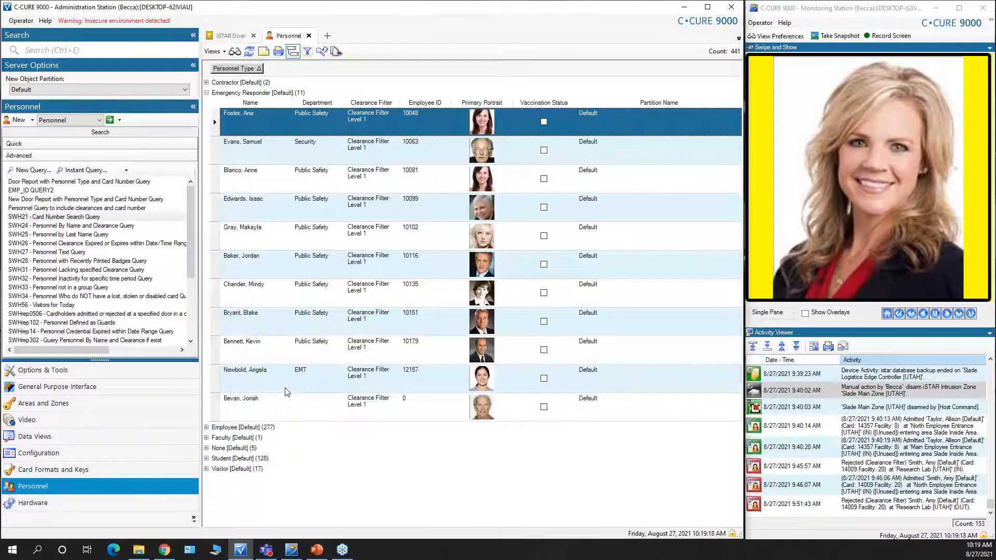
shift+click(279, 404)
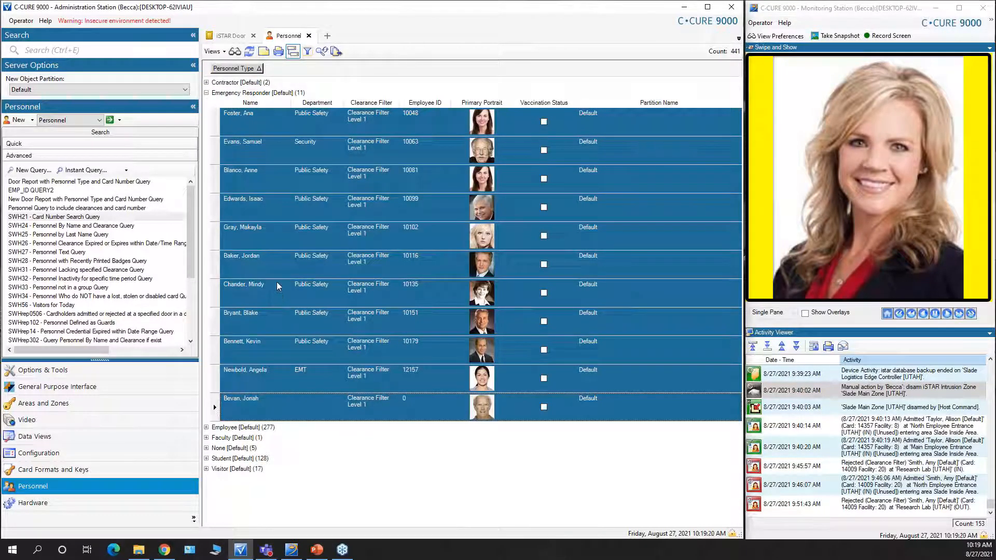
right_click(277, 278)
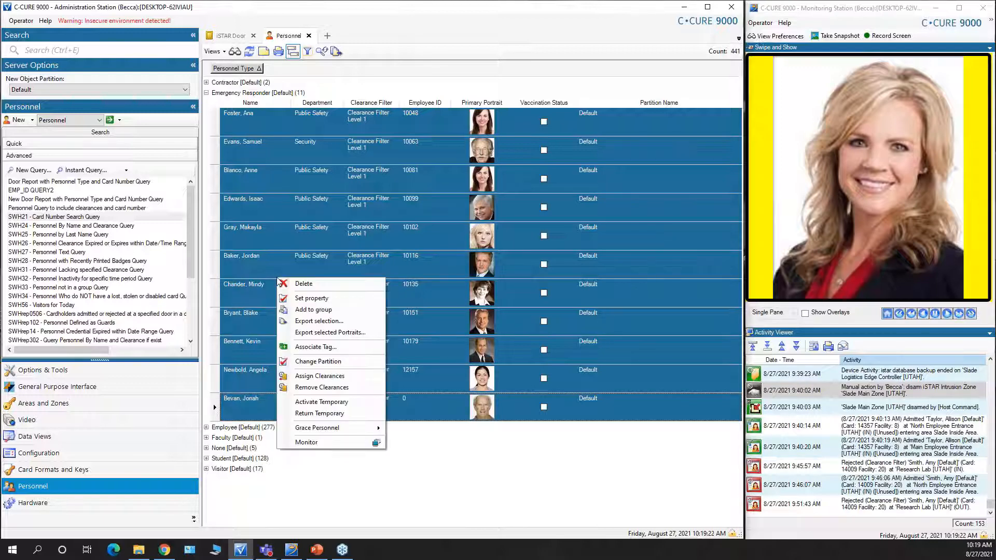
click(309, 299)
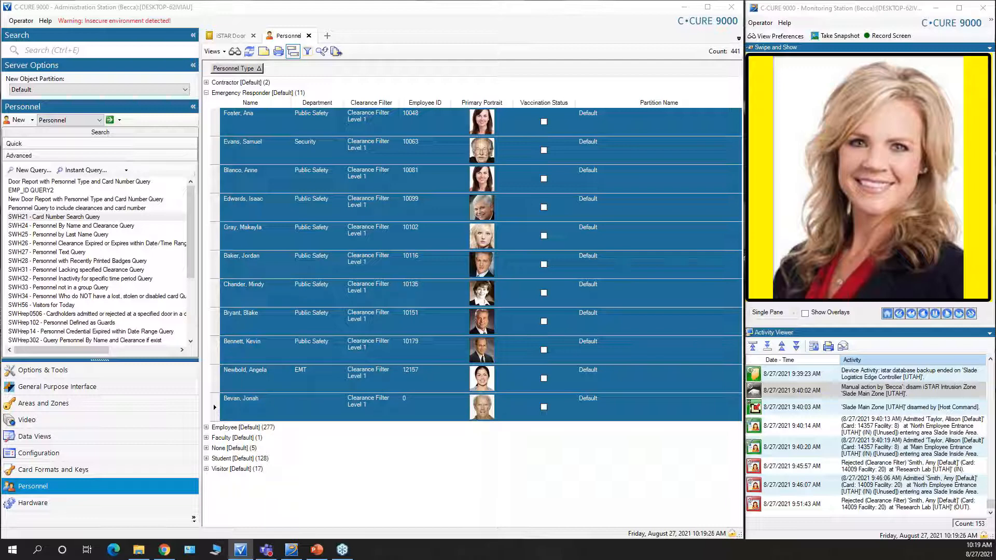
click(507, 293)
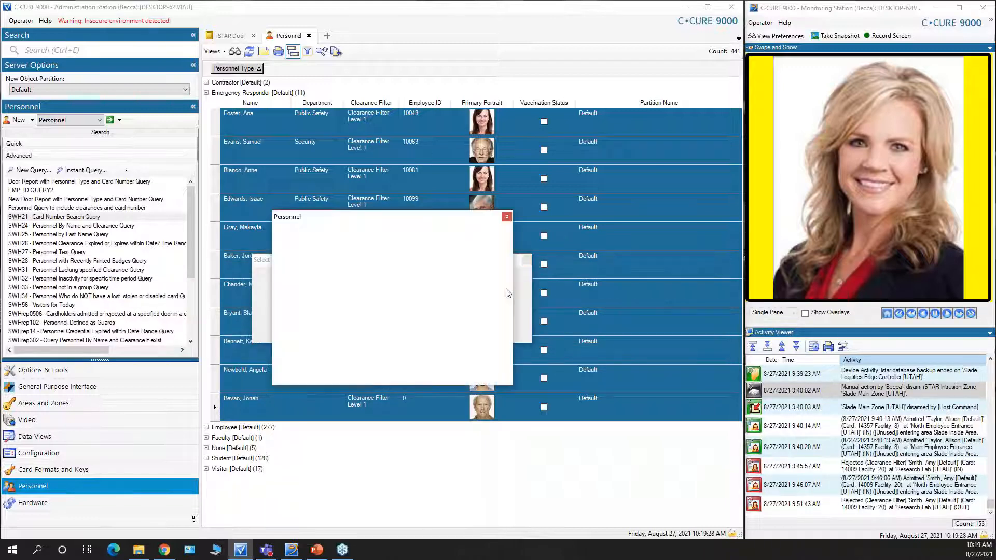
click(508, 358)
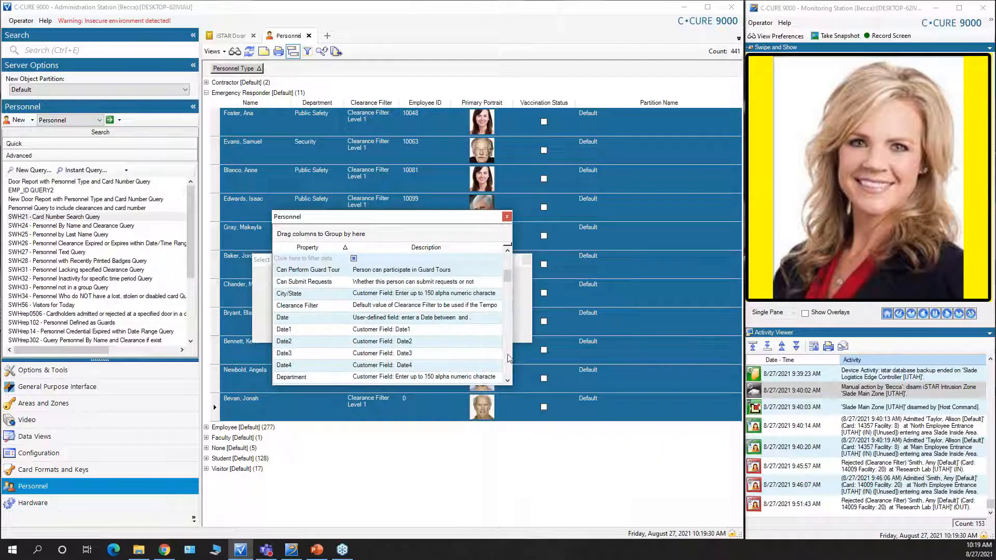
double_click(344, 306)
click(348, 305)
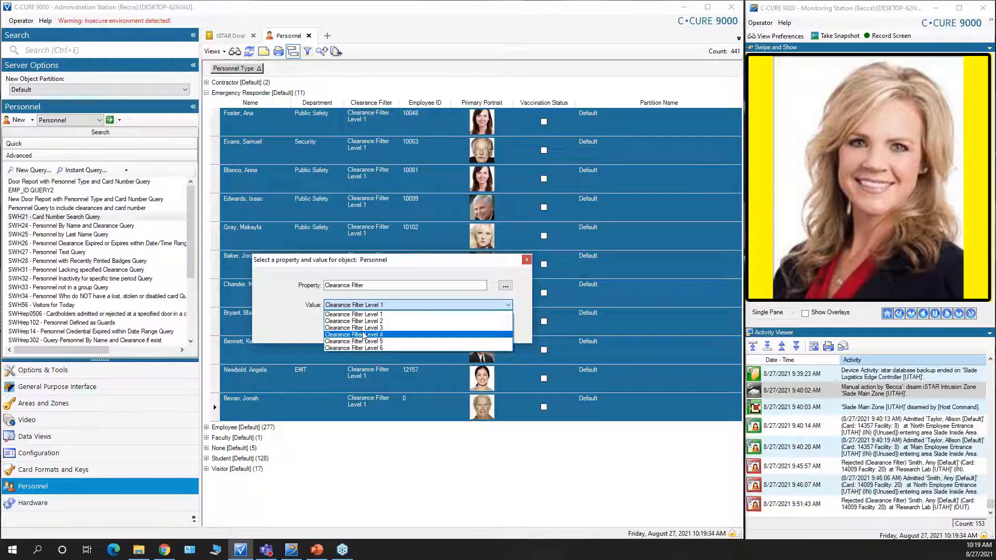
click(364, 335)
click(346, 326)
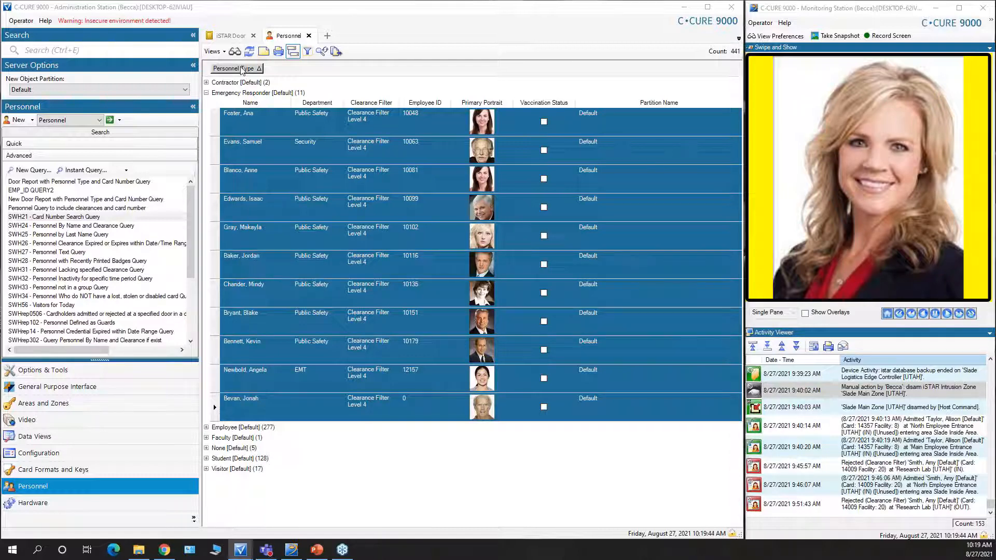
drag(240, 69, 343, 141)
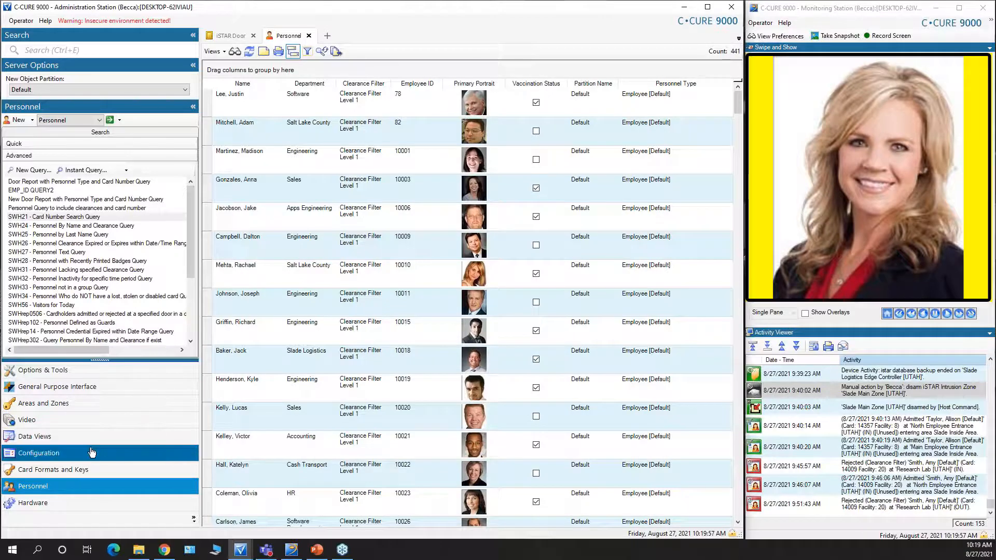
List the iSTAR Reader hardware objects in a new tab
click(71, 503)
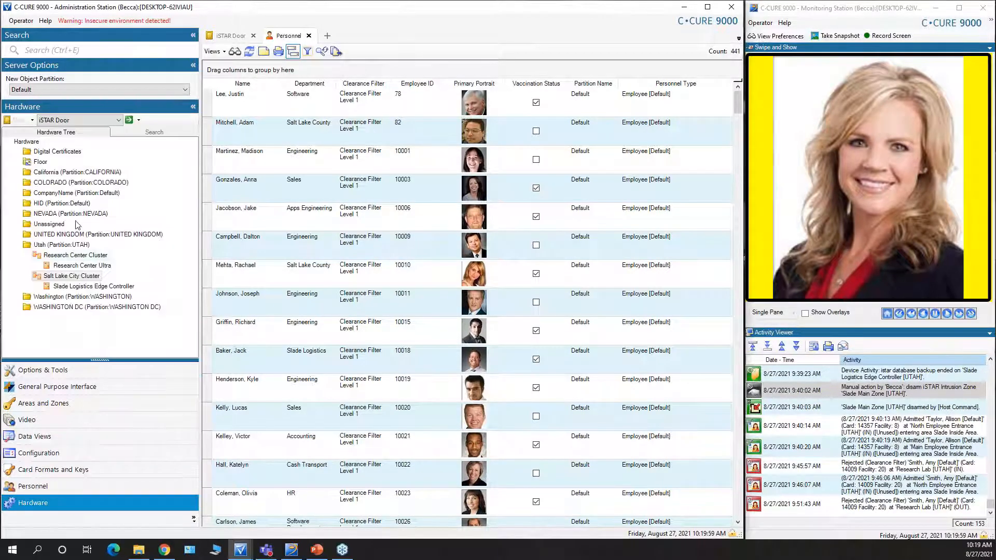
click(89, 121)
click(118, 193)
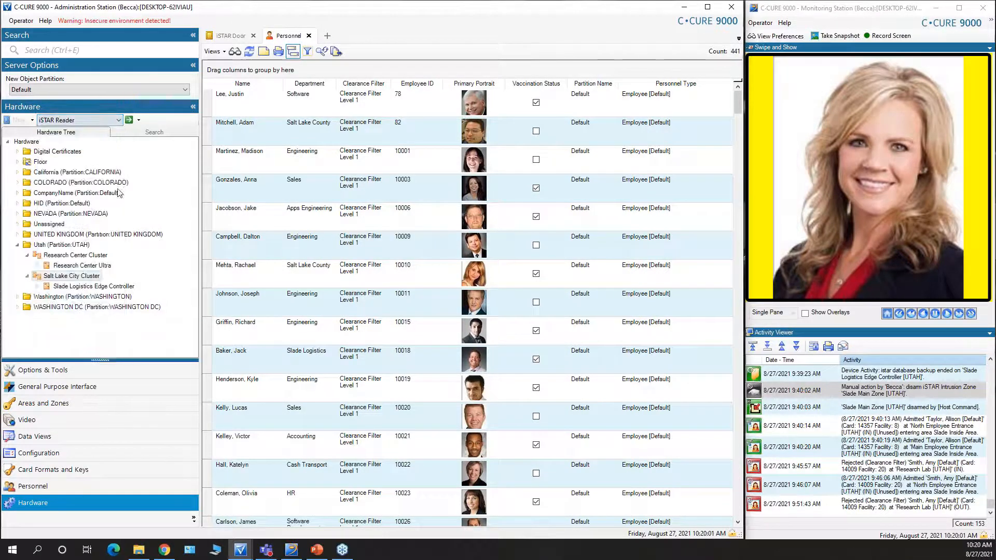
click(128, 119)
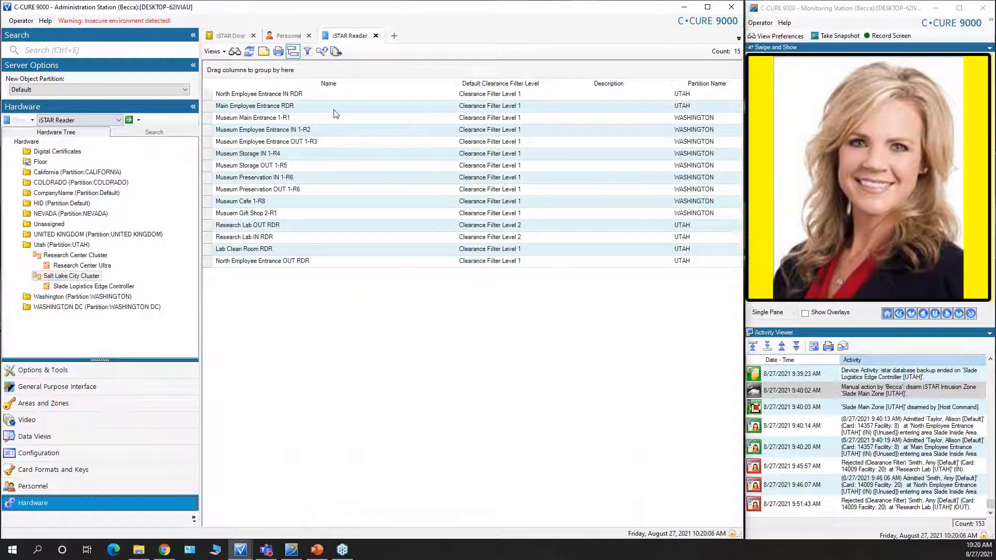
Open the North Employee Entrance IN RDR reader, check its Default Clearance Filter Level setting, and close it without saving
click(390, 94)
double_click(390, 94)
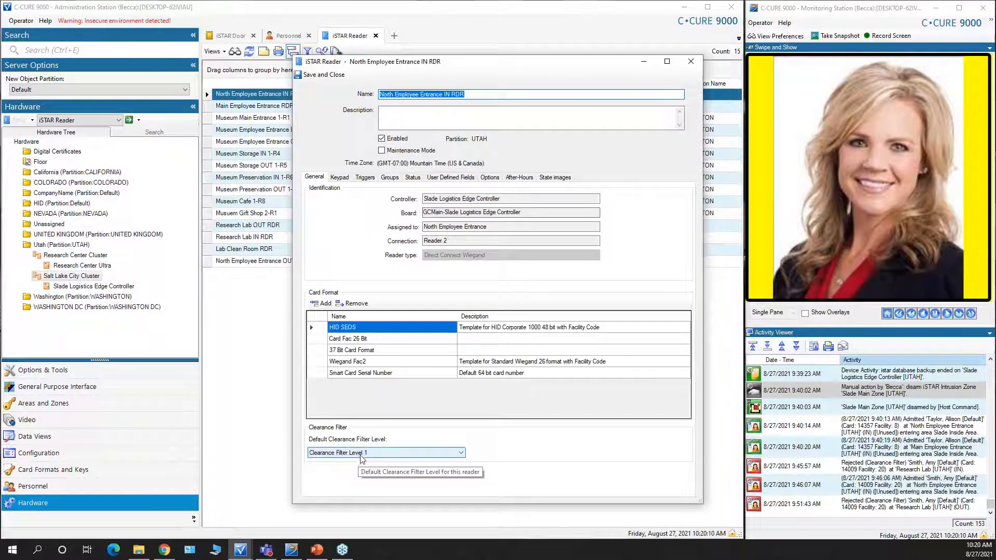
click(361, 454)
click(360, 461)
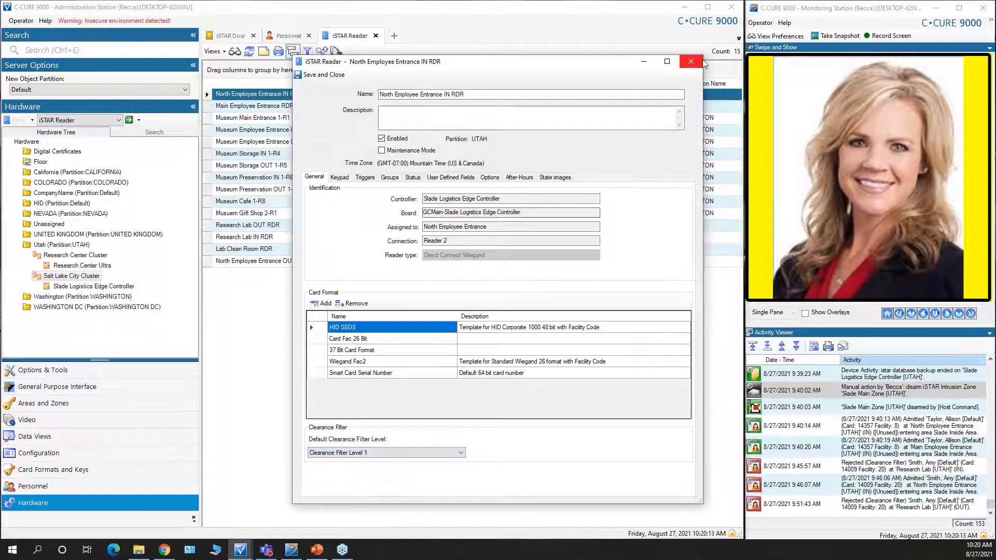
click(691, 62)
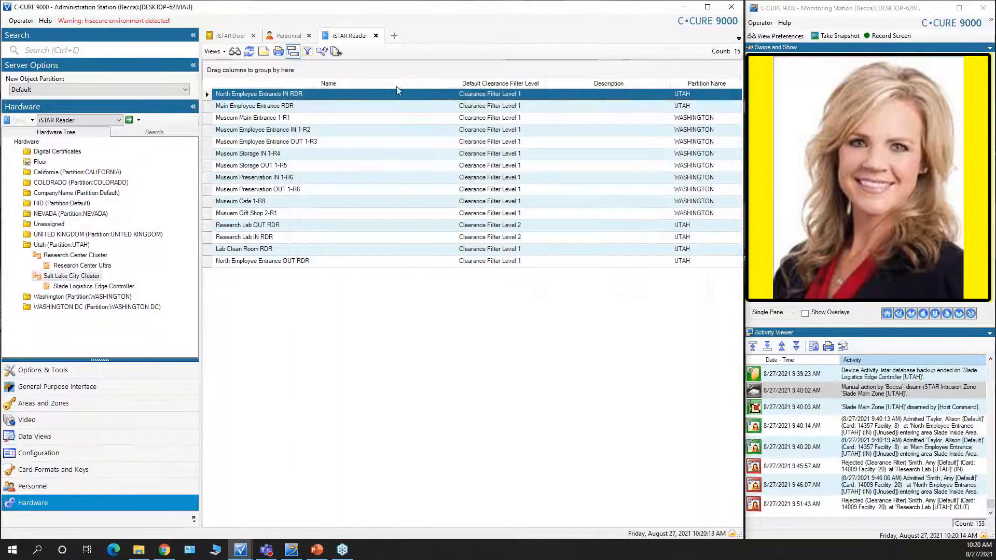
Set the Default Clearance Filter Level property of the North Employee Entrance IN RDR reader to Clearance Filter Level 2
right_click(312, 98)
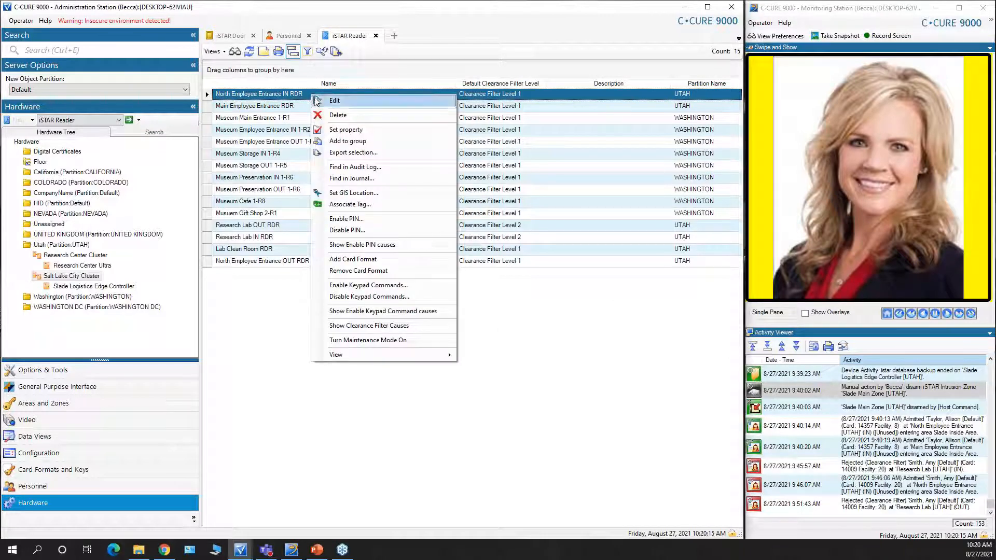
click(353, 133)
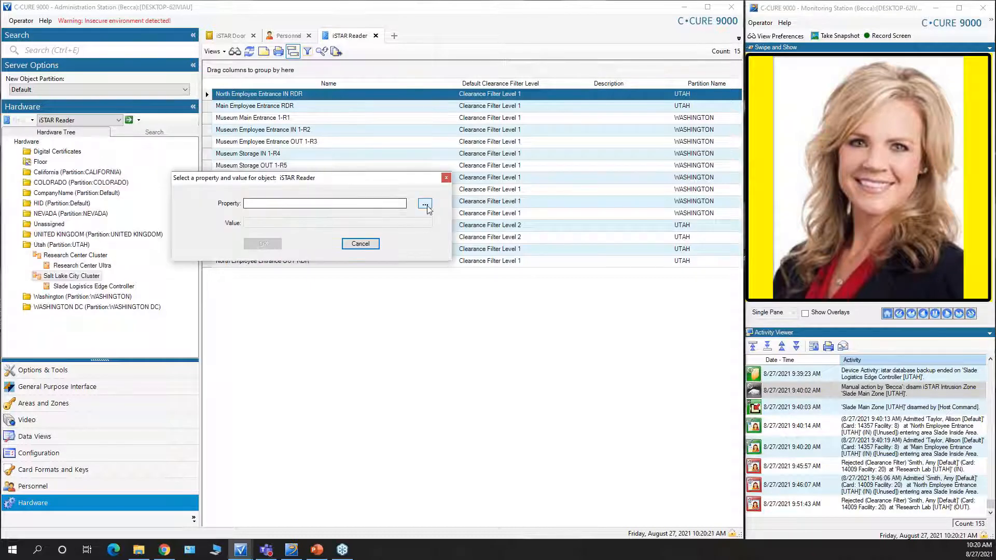
click(425, 204)
click(248, 259)
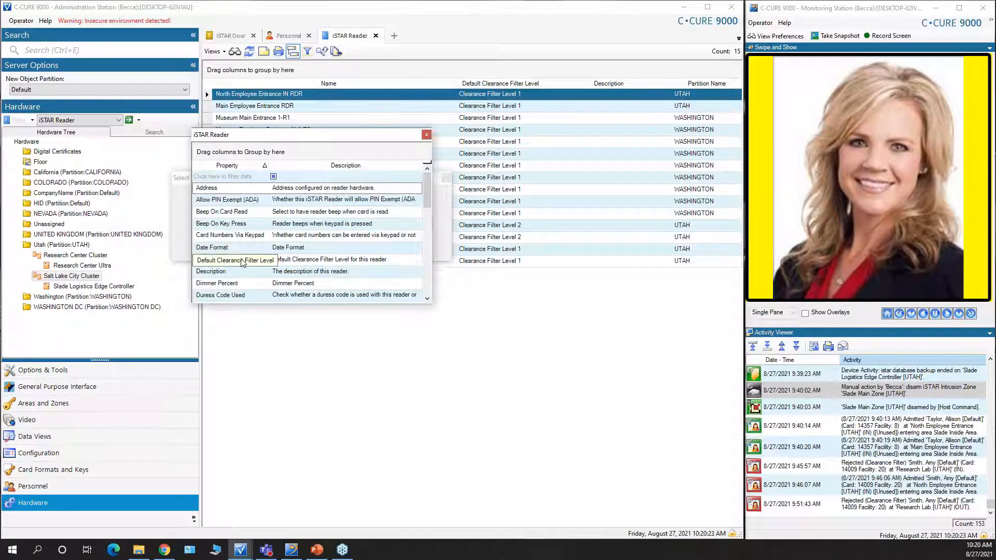
double_click(247, 259)
click(285, 223)
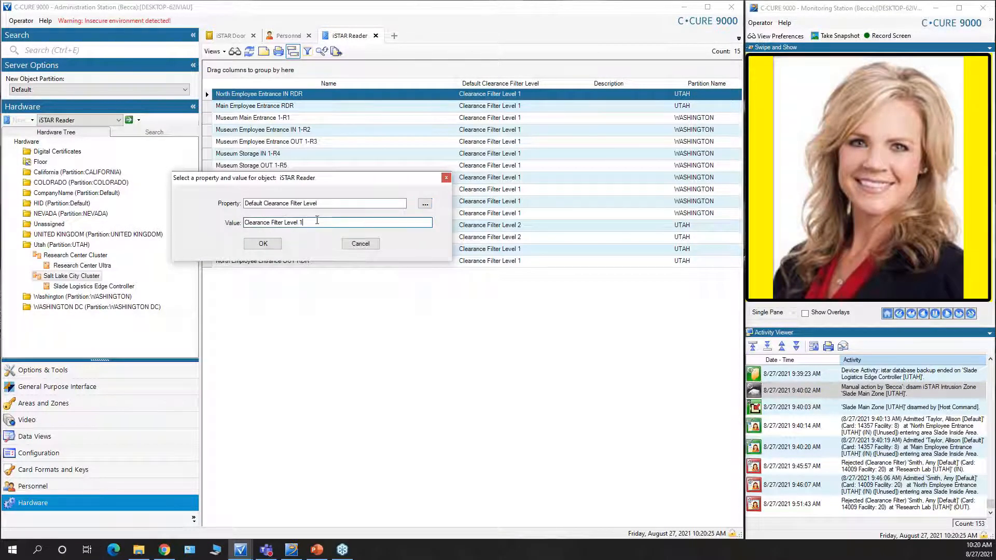
key(BackSpace)
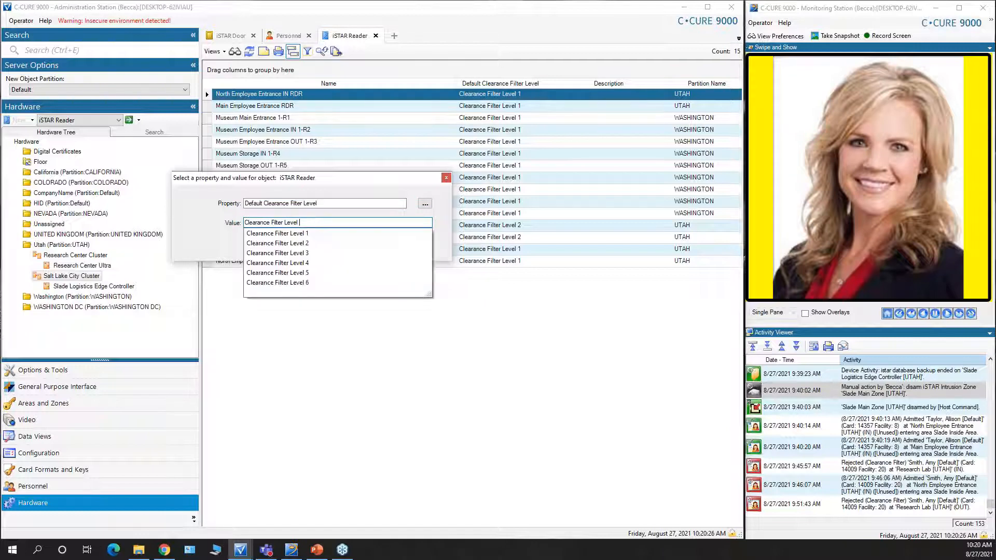
click(309, 244)
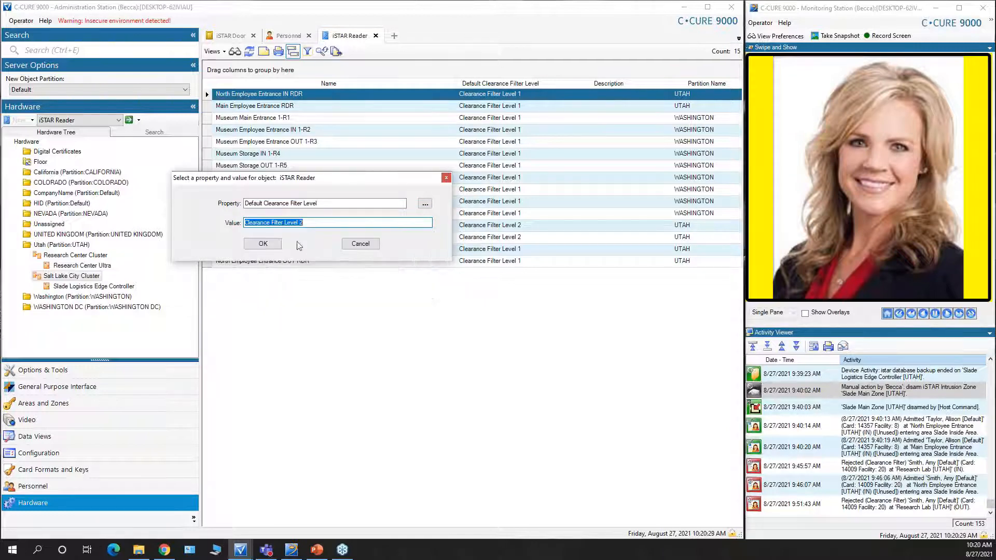
click(265, 246)
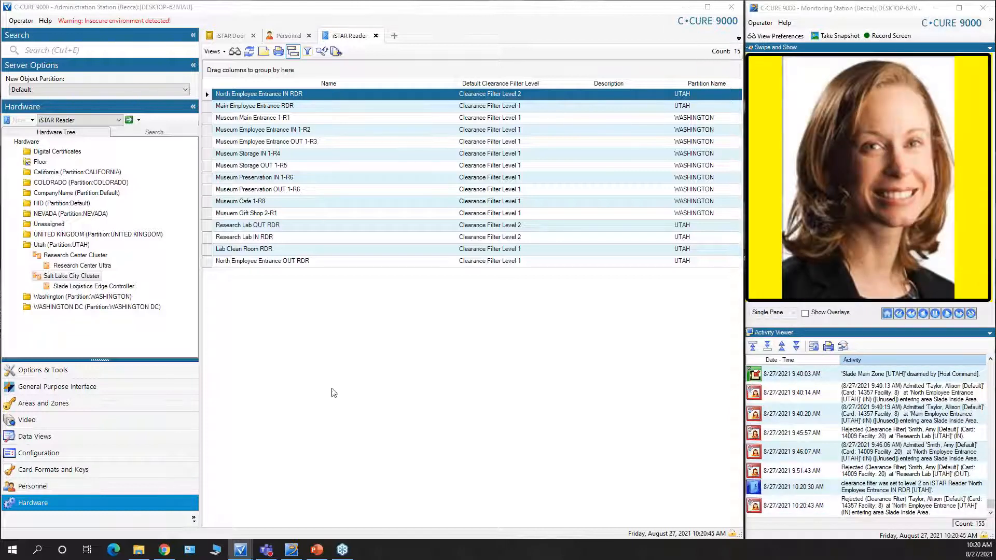
Examine the latest North Employee Entrance access entries in the Monitoring Station's activity log
click(855, 503)
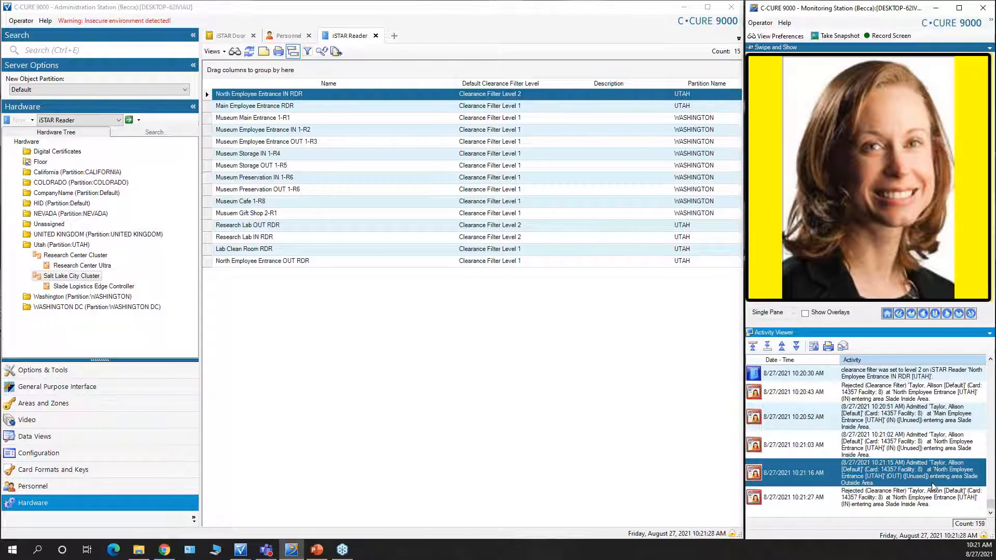
click(912, 500)
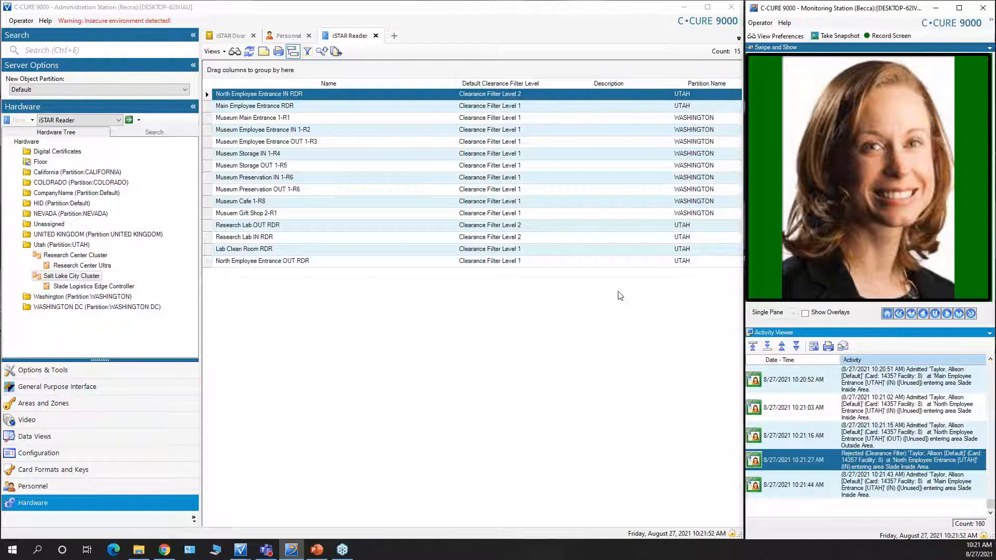
Return to the personnel list in the Administration Station, group it by Vaccination Status, and expand the True group
click(285, 26)
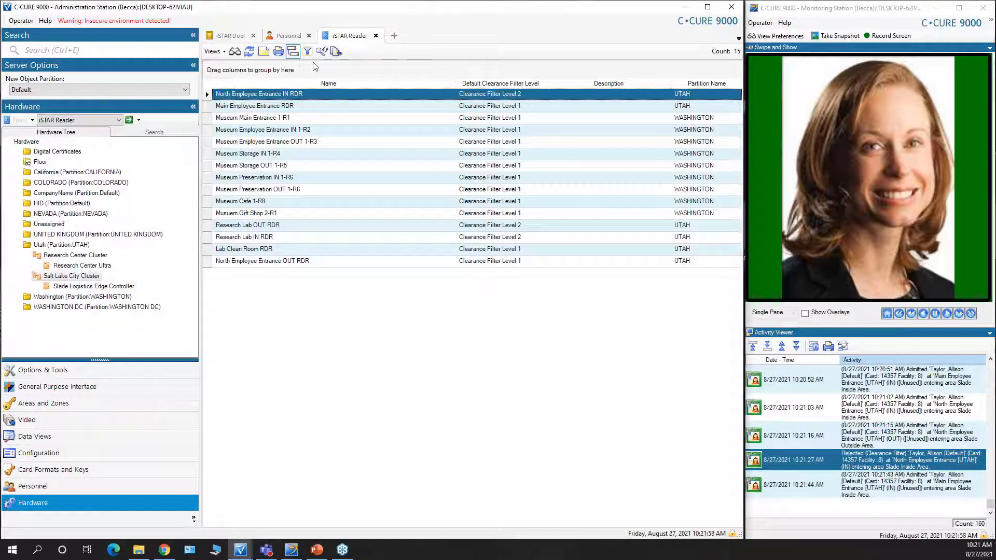
click(289, 36)
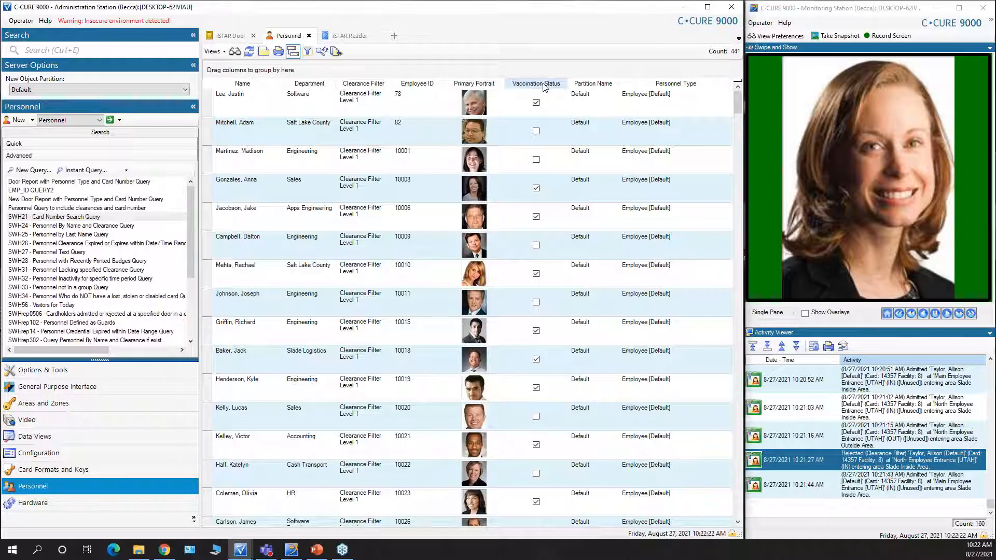
drag(544, 87, 540, 72)
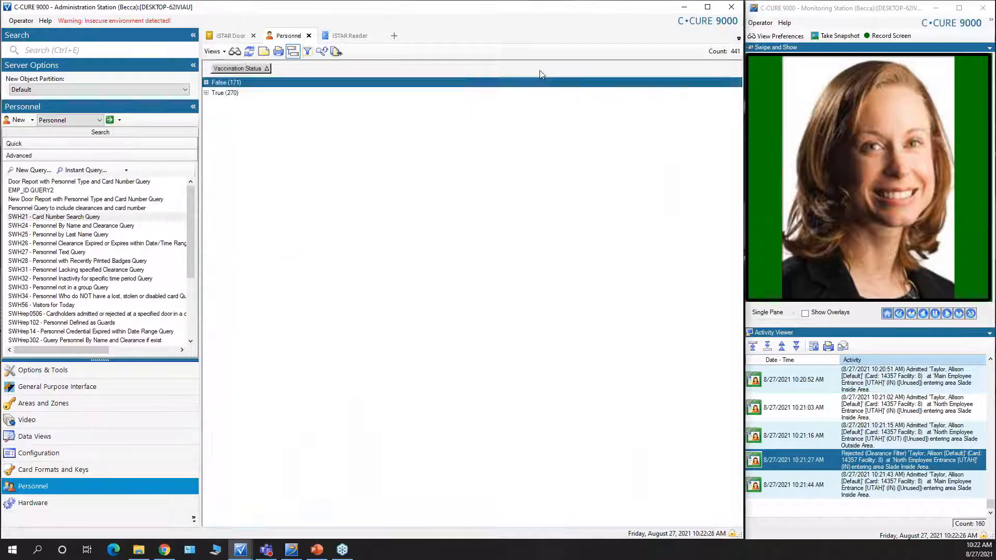
click(206, 93)
Set the Clearance Filter property of the first thirteen records in the True group to Clearance Filter Level 2
click(268, 126)
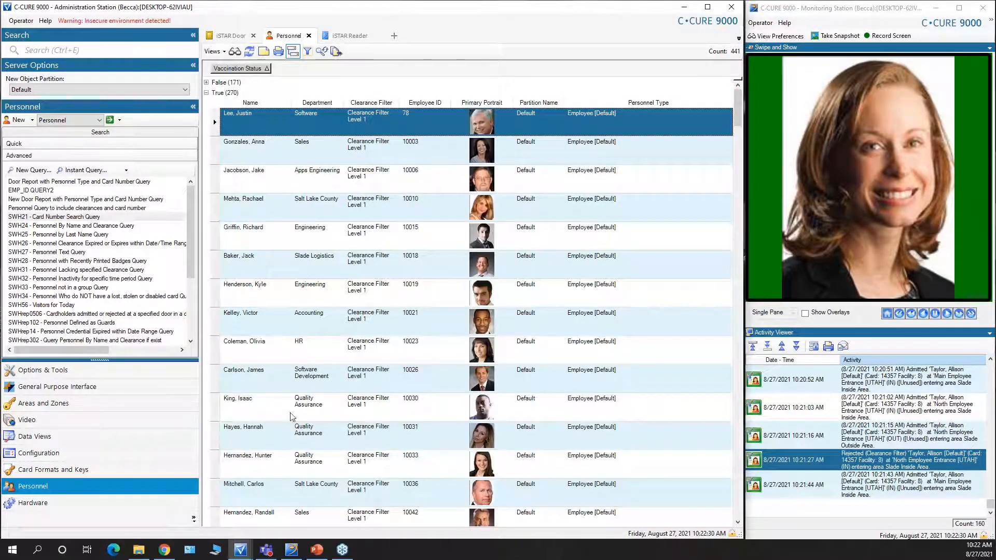
shift+click(304, 471)
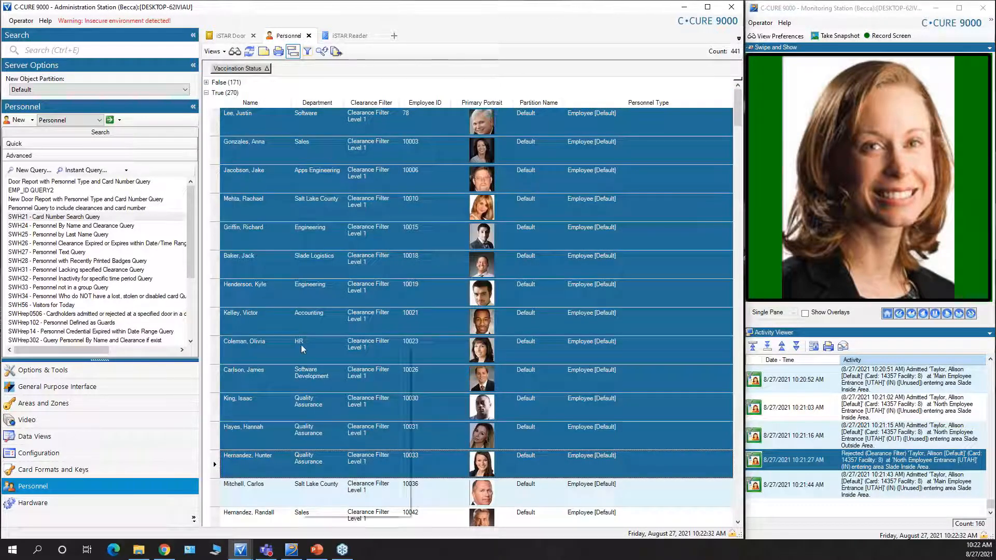
right_click(304, 353)
click(332, 366)
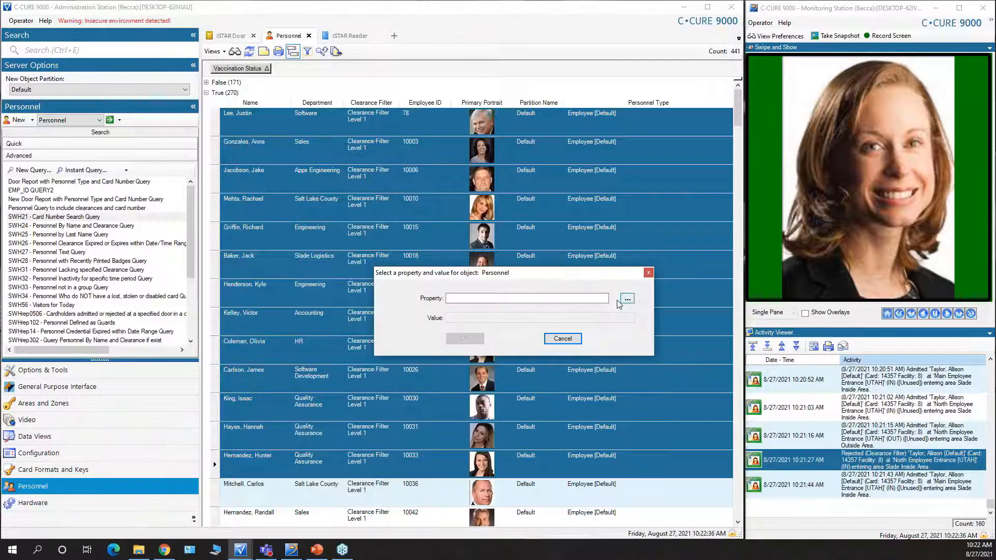
click(626, 301)
click(629, 365)
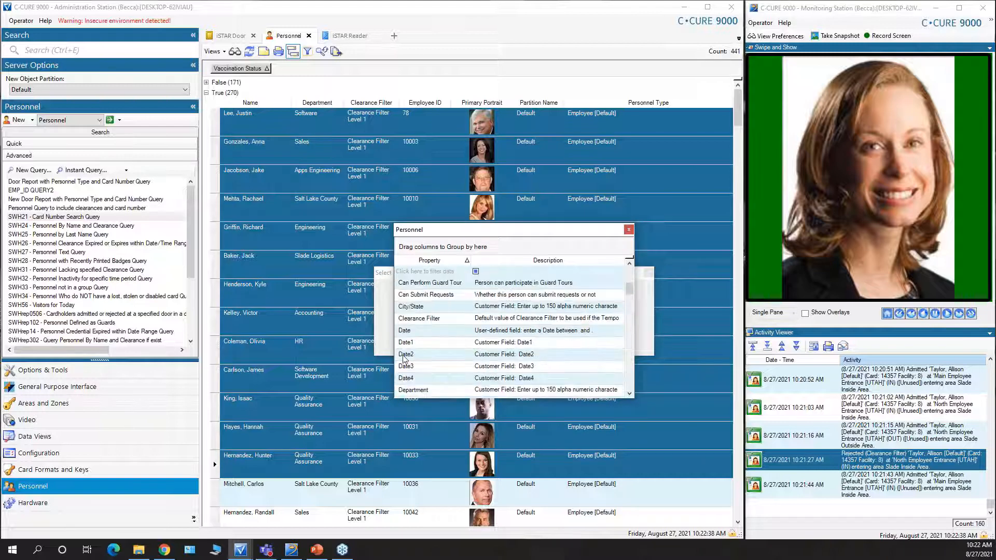
click(415, 319)
click(493, 317)
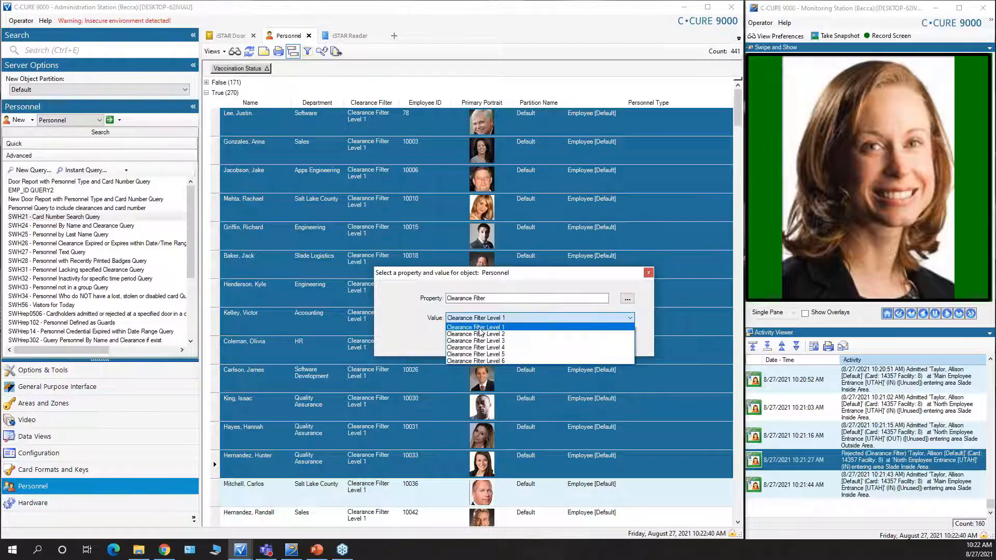
click(467, 332)
click(467, 340)
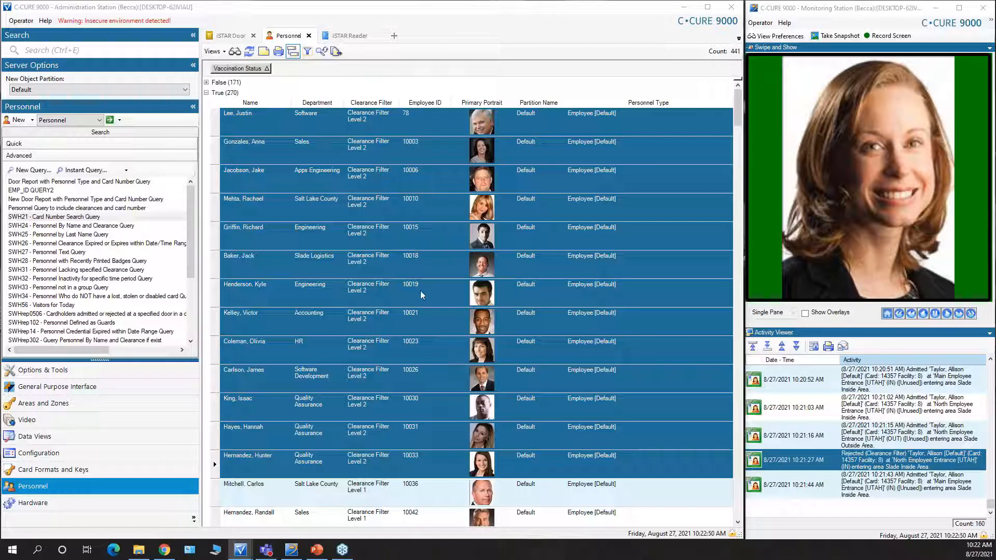
Open the event list in a new tab and examine the actions configured in the Code Purple Evt event
click(395, 38)
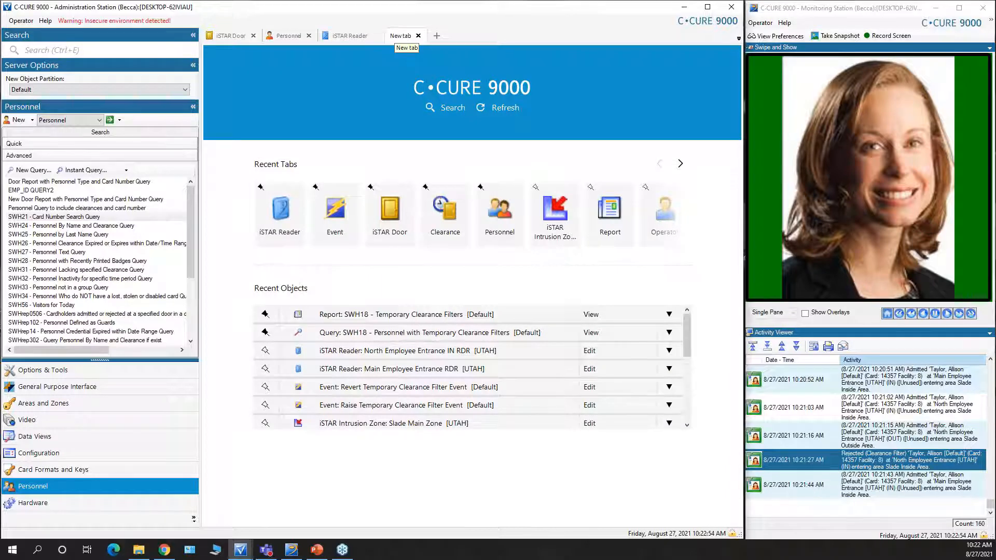
click(342, 219)
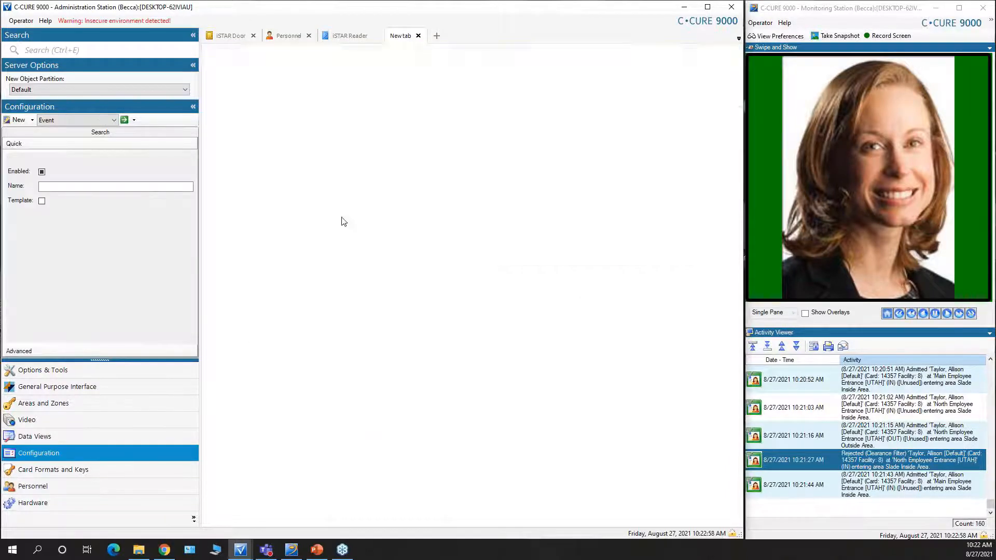
double_click(384, 423)
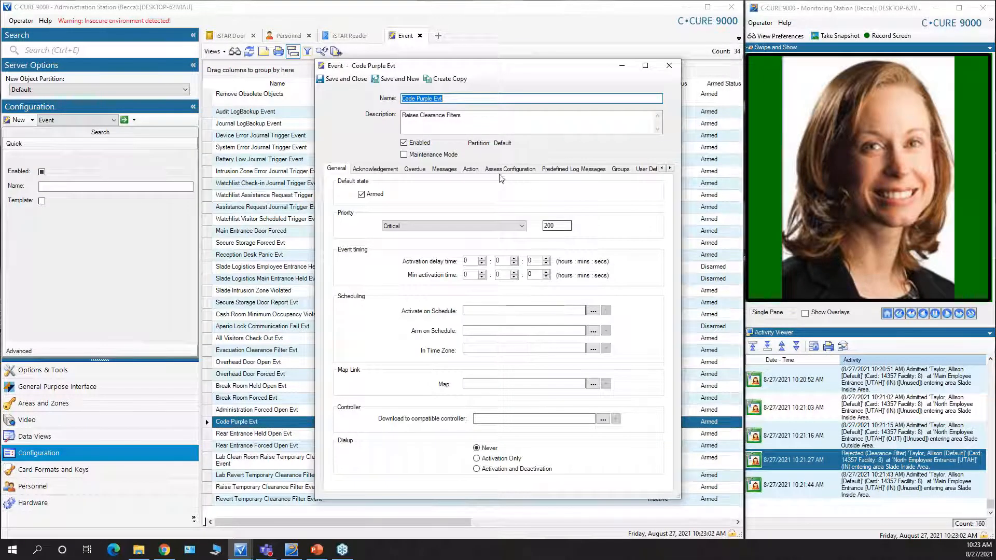
click(472, 170)
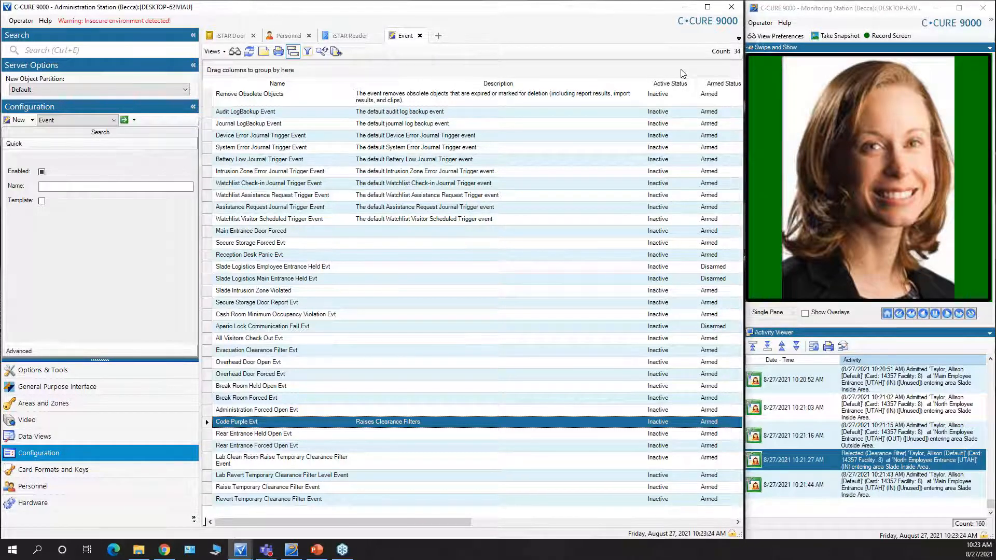
Check the doors' clearance filter levels in the iSTAR Door list and examine the newest North Employee Entrance entries in the Monitoring Station's activity log
mouse_move(779, 248)
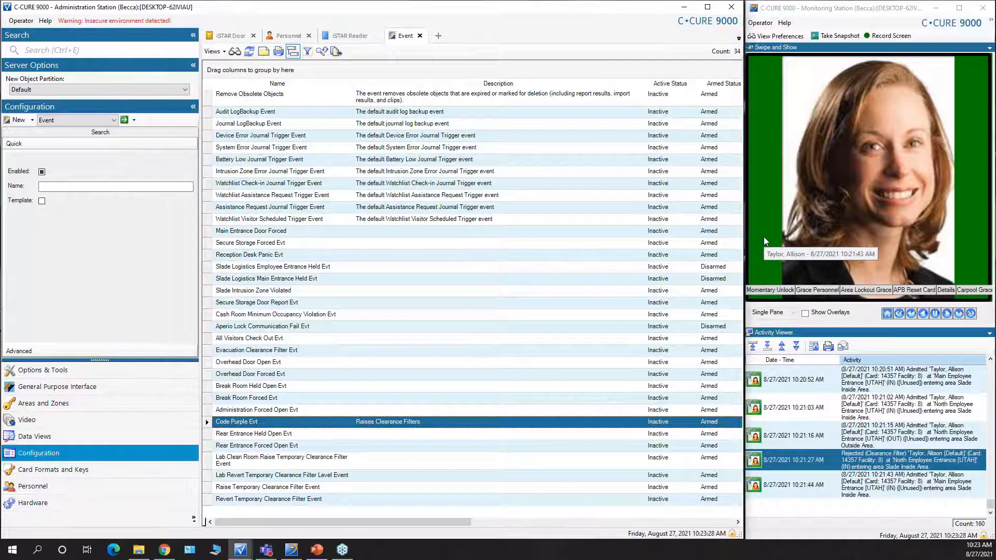
click(231, 35)
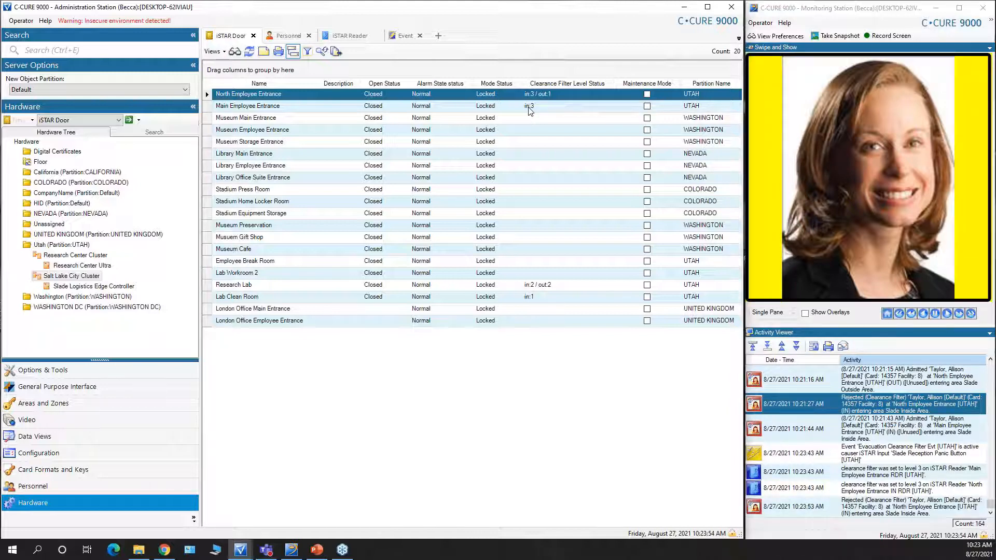
click(903, 511)
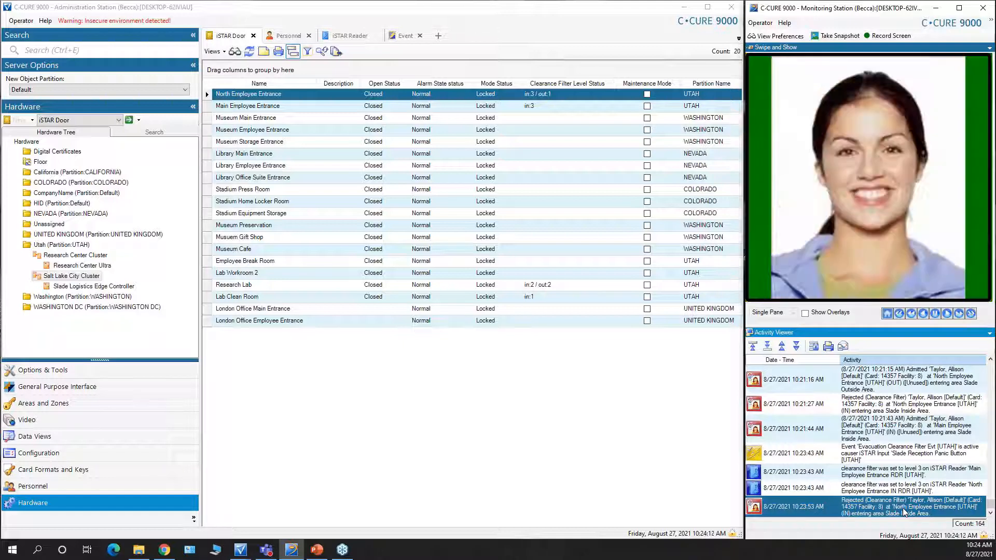
click(889, 506)
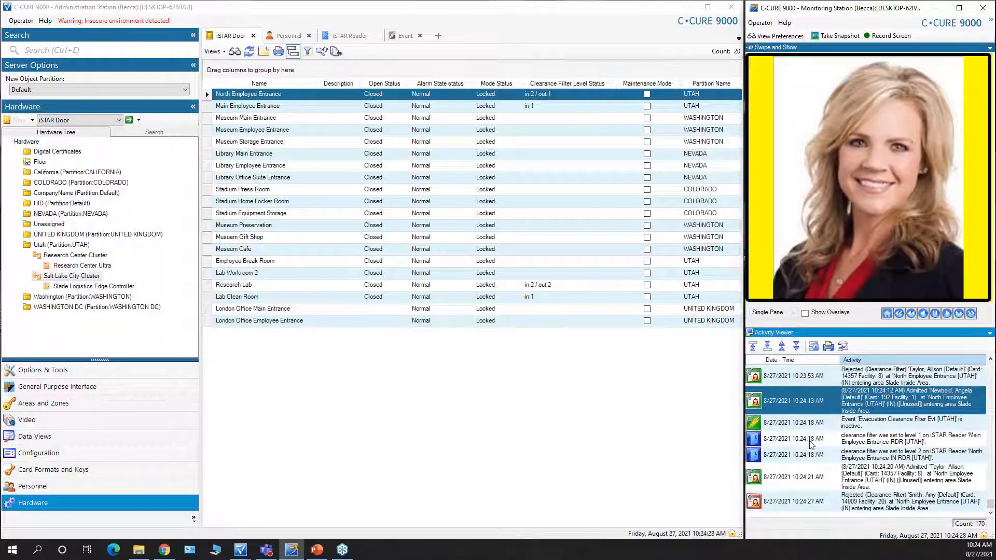
click(898, 510)
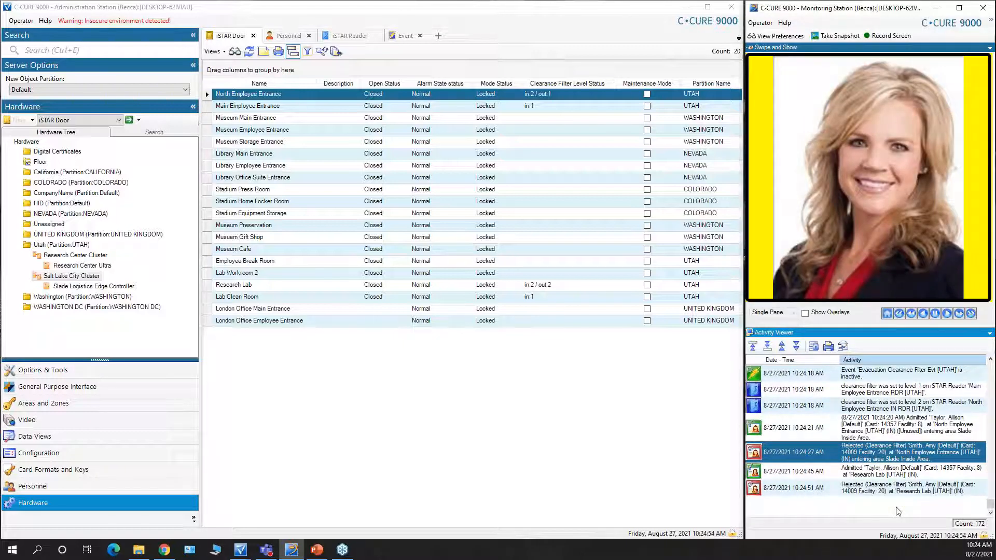
Examine the newest Lab Clean Room and Research Lab access entries in the activity log
click(917, 492)
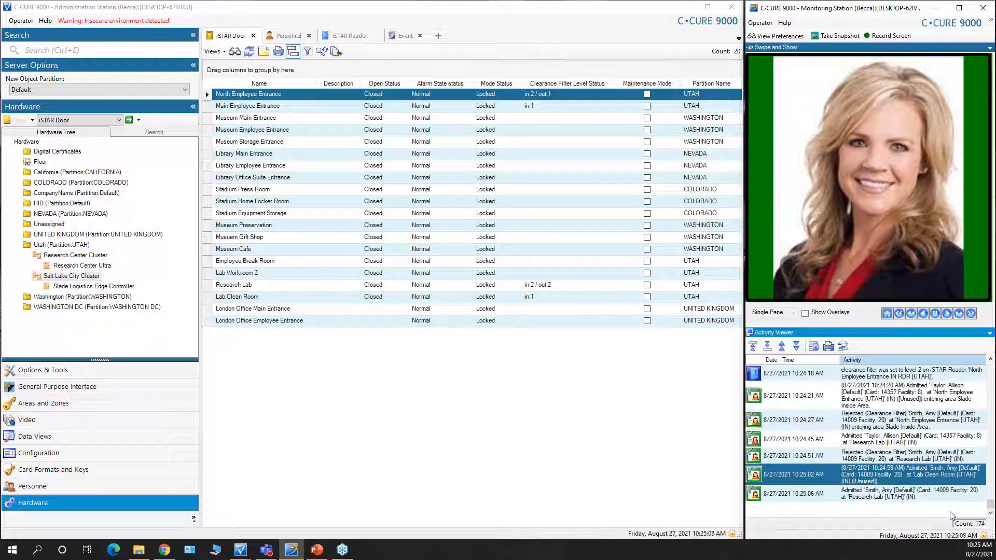
click(935, 490)
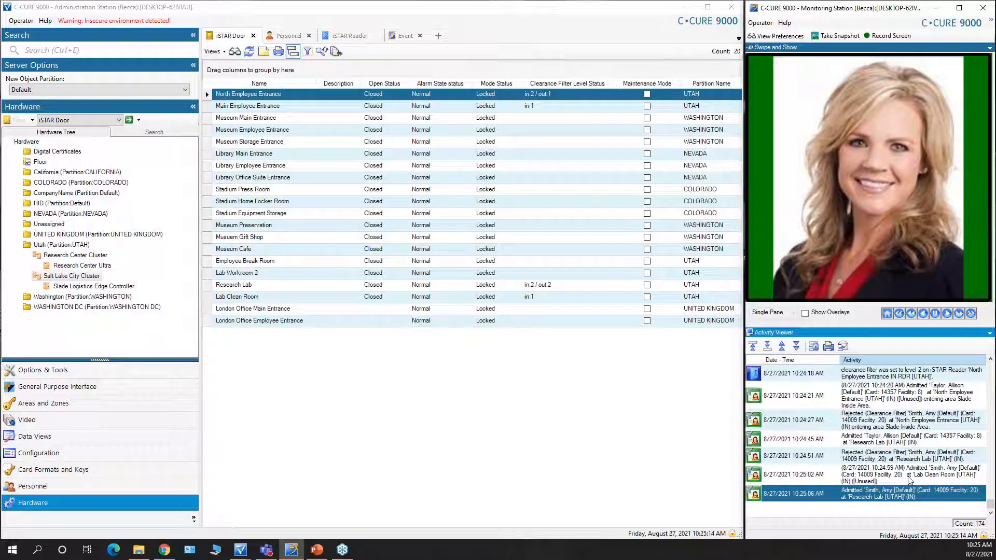
click(903, 494)
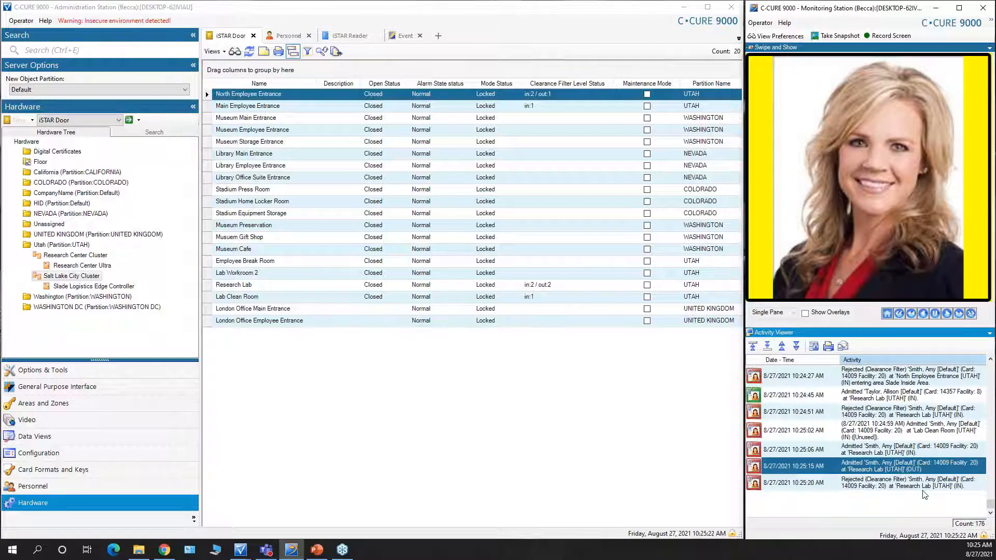
click(877, 487)
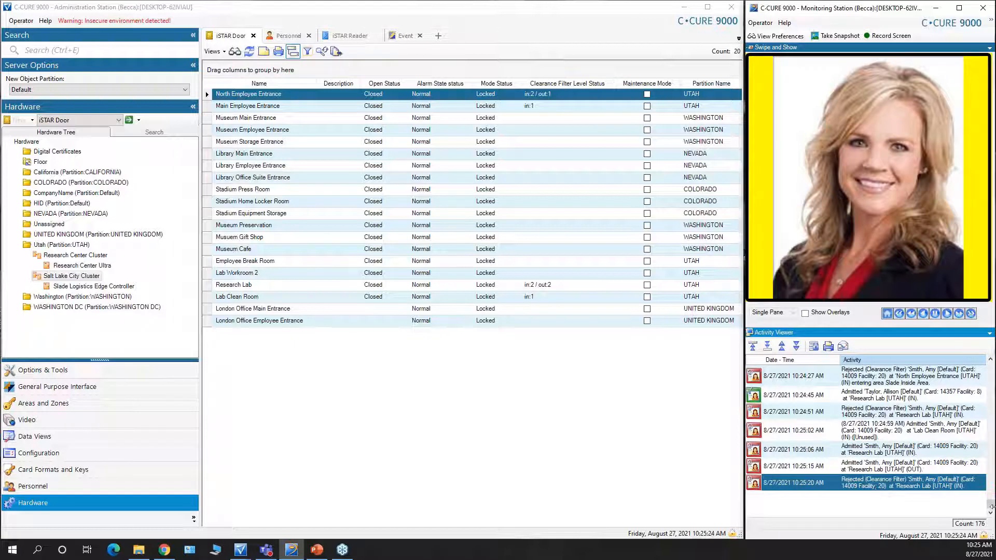